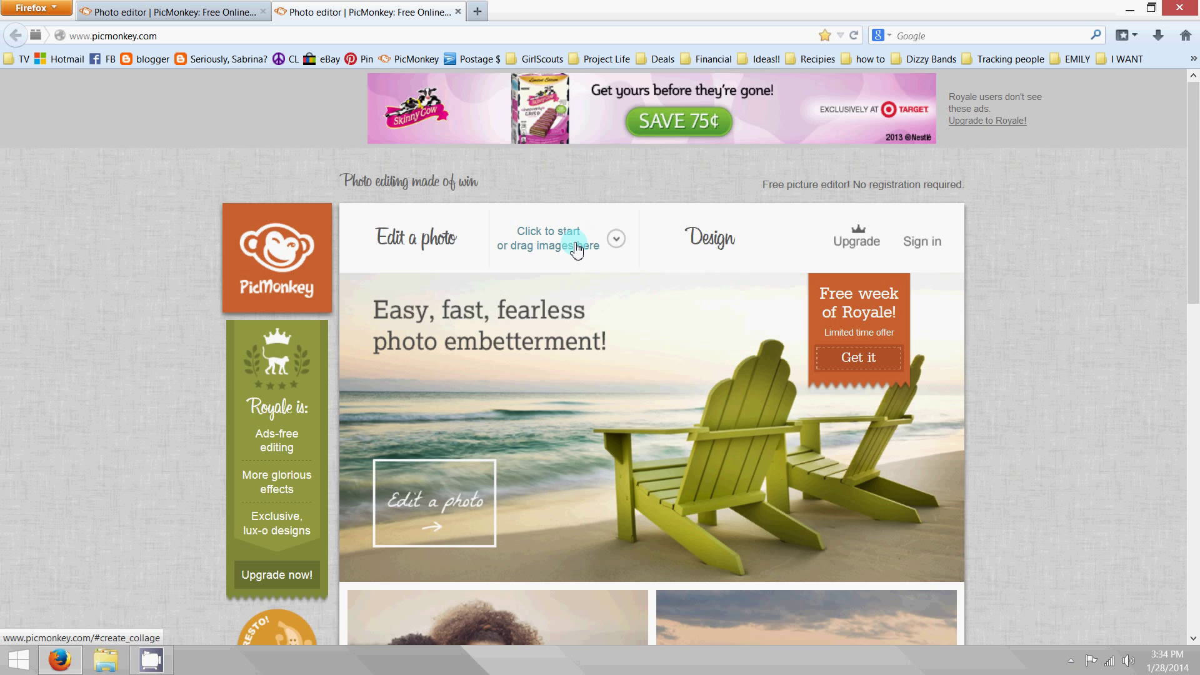
Start a new collage and set its canvas to 1200 x 1800, with the proportions locked.
{"action": "left_click", "coordinate": [575, 247]}
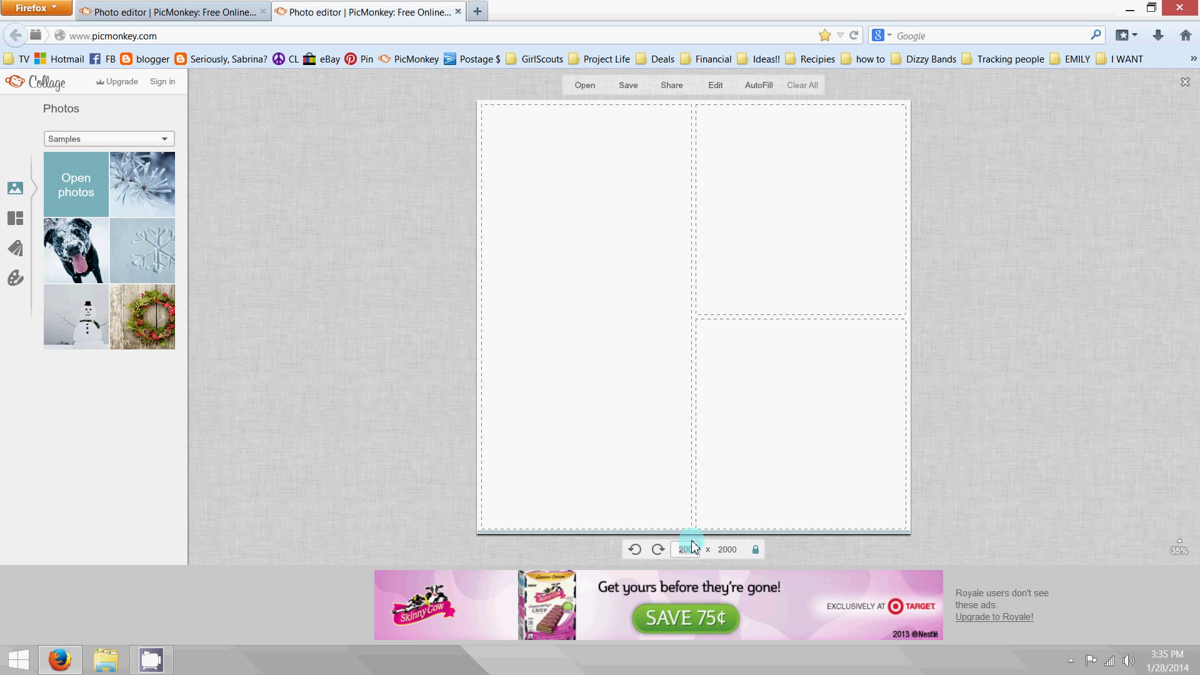
{"action": "type", "text": "1200"}
{"action": "left_click", "coordinate": [719, 547]}
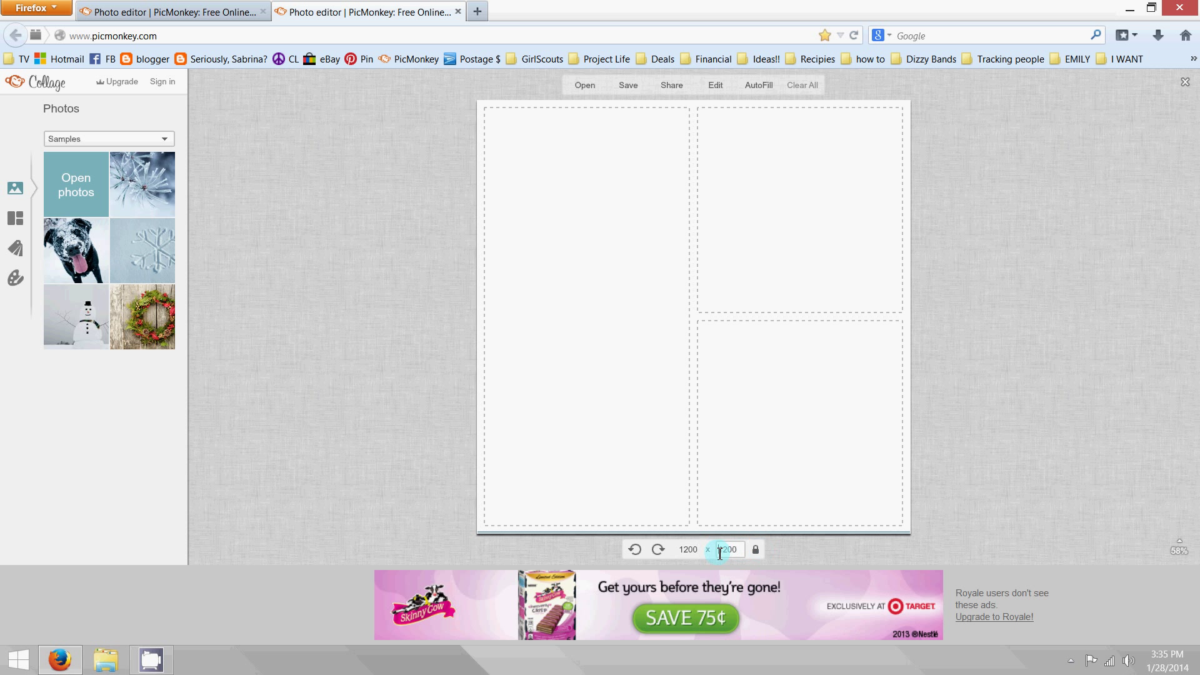
{"action": "left_click_drag", "start_coordinate": [720, 554], "coordinate": [750, 550]}
{"action": "type", "text": "1800"}
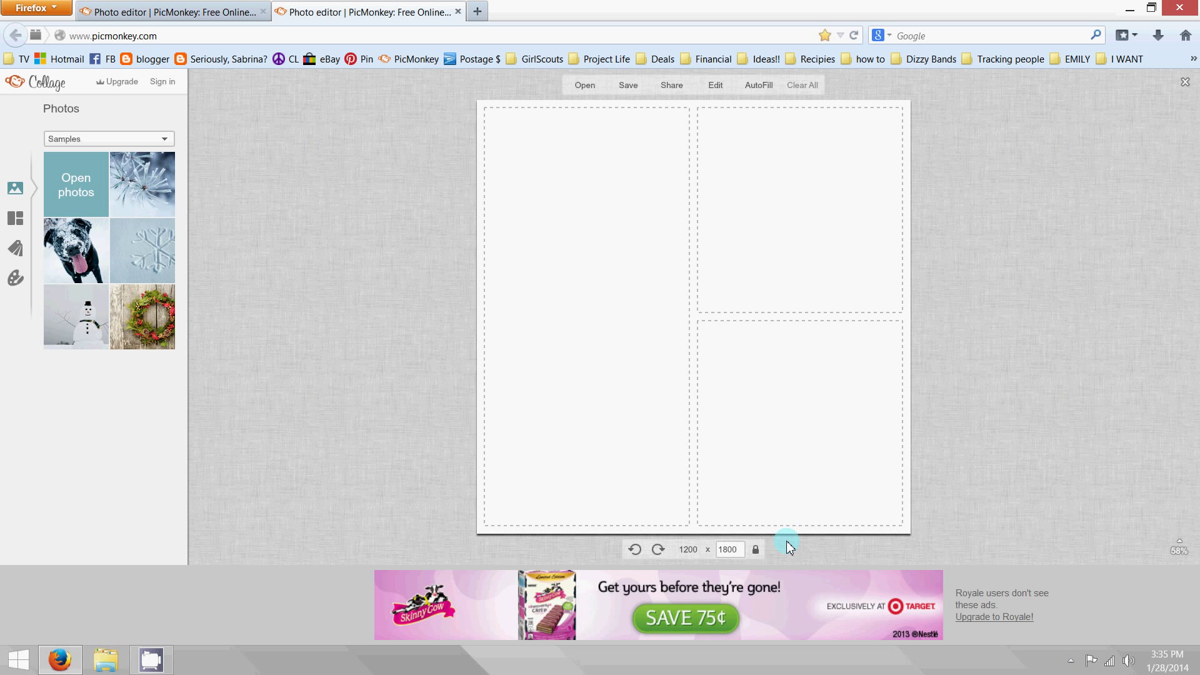
{"action": "left_click", "coordinate": [755, 551]}
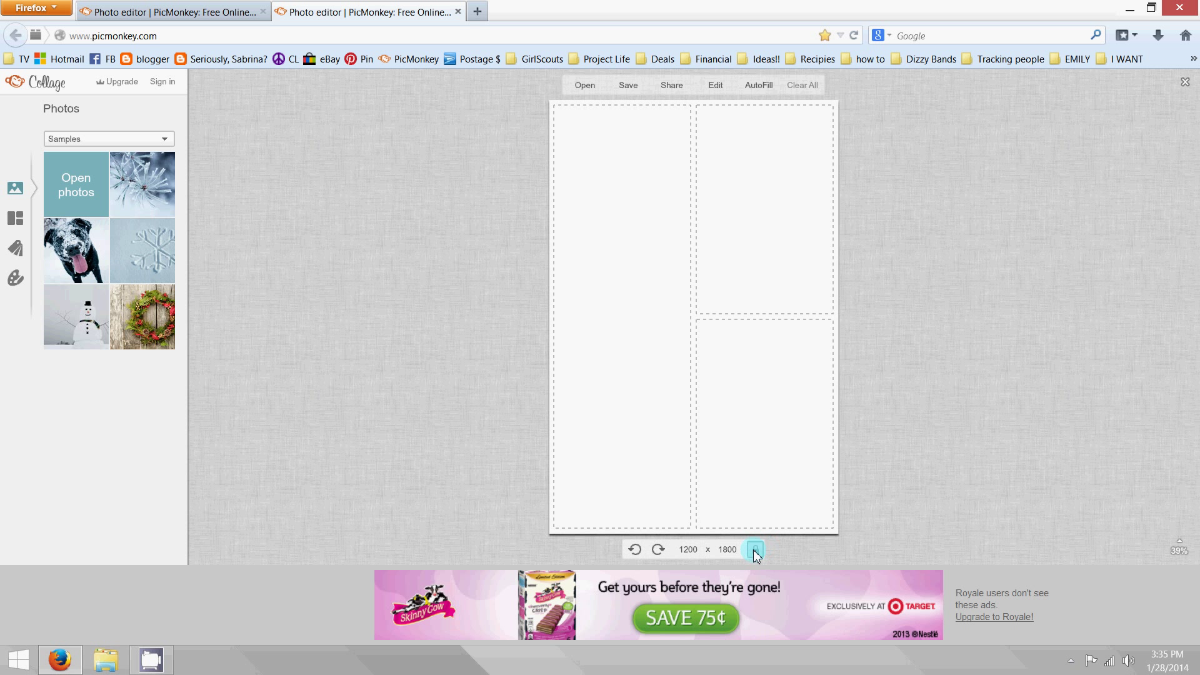
Rotate the empty collage canvas back and forth, finishing in landscape orientation at 1800 x 1200.
{"action": "left_click", "coordinate": [658, 550]}
{"action": "left_click", "coordinate": [638, 549]}
{"action": "left_click", "coordinate": [656, 551]}
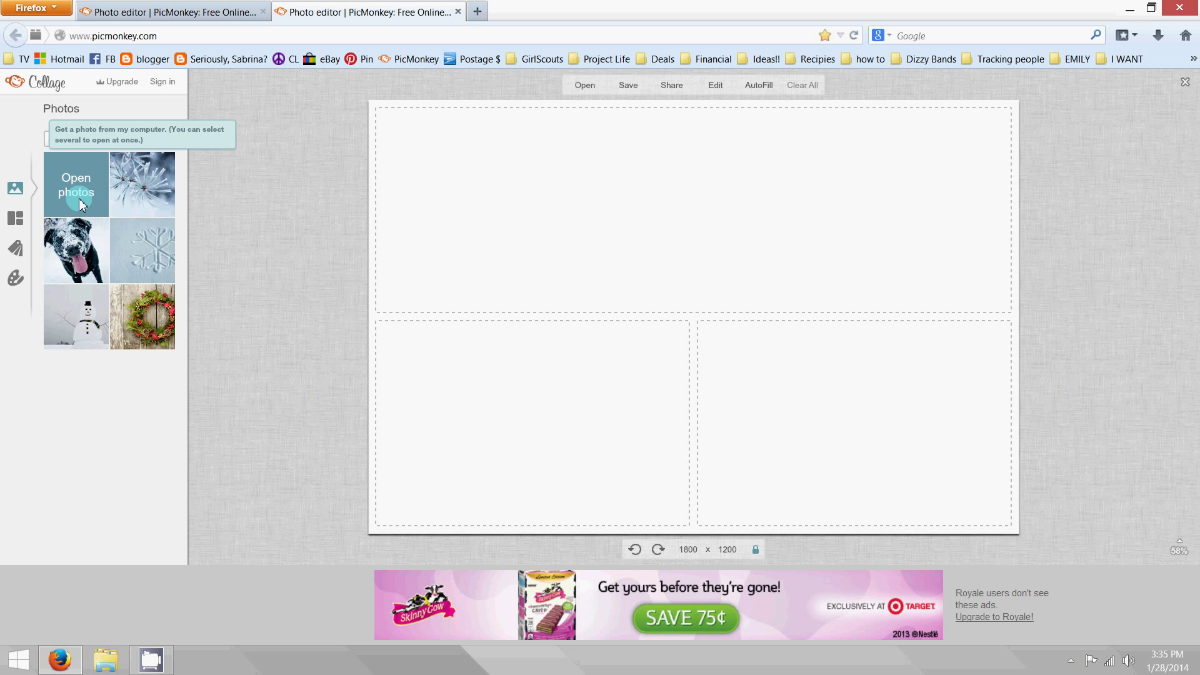
Switch to the other open collage, rotate it to landscape at 1800 x 1200, and fill it with the red blocks photo.
{"action": "left_click", "coordinate": [196, 11]}
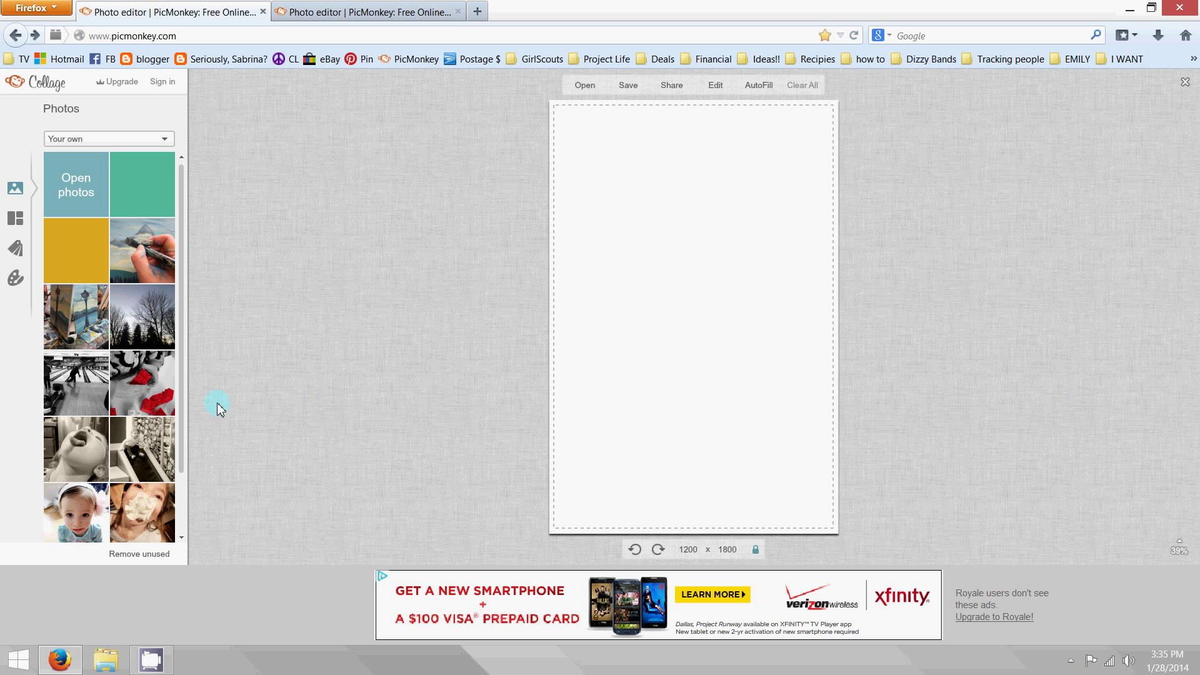
{"action": "left_click", "coordinate": [657, 551]}
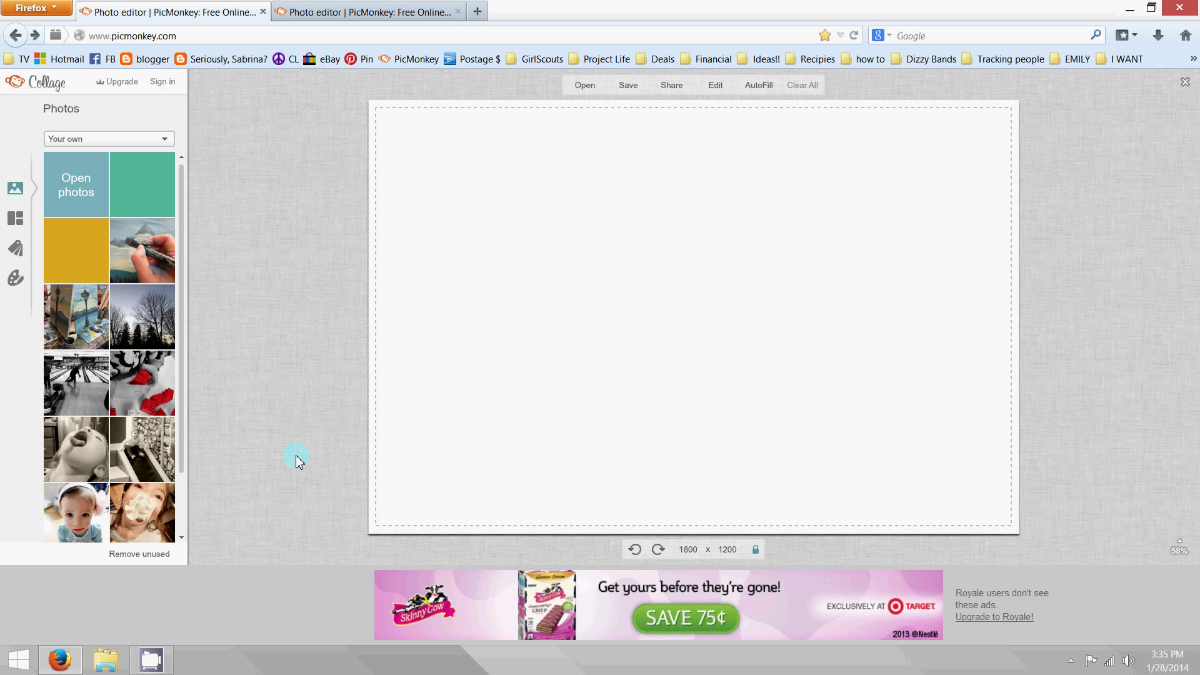
{"action": "mouse_move", "coordinate": [145, 395]}
{"action": "left_mouse_down"}
{"action": "mouse_move", "coordinate": [417, 388]}
{"action": "mouse_move", "coordinate": [406, 394]}
{"action": "left_mouse_up"}
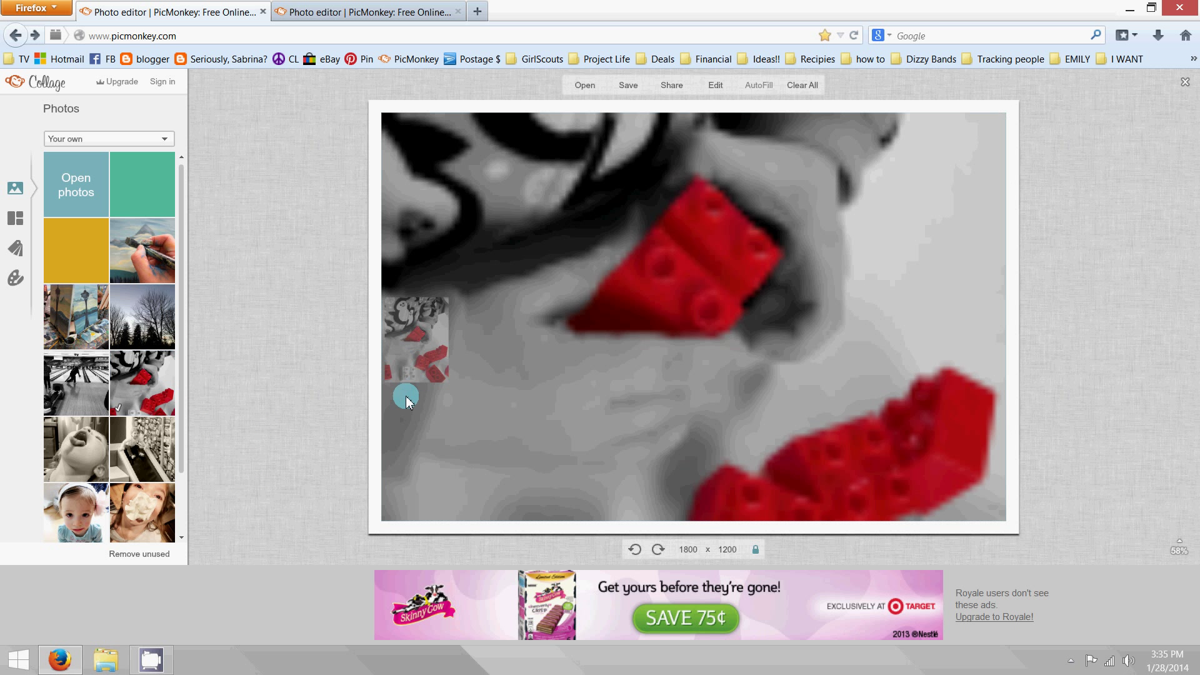
Try the bowling photo along the collage's right edge, remove it, and place the bare trees photo left of the red blocks.
{"action": "left_click_drag", "start_coordinate": [70, 394], "coordinate": [1013, 350]}
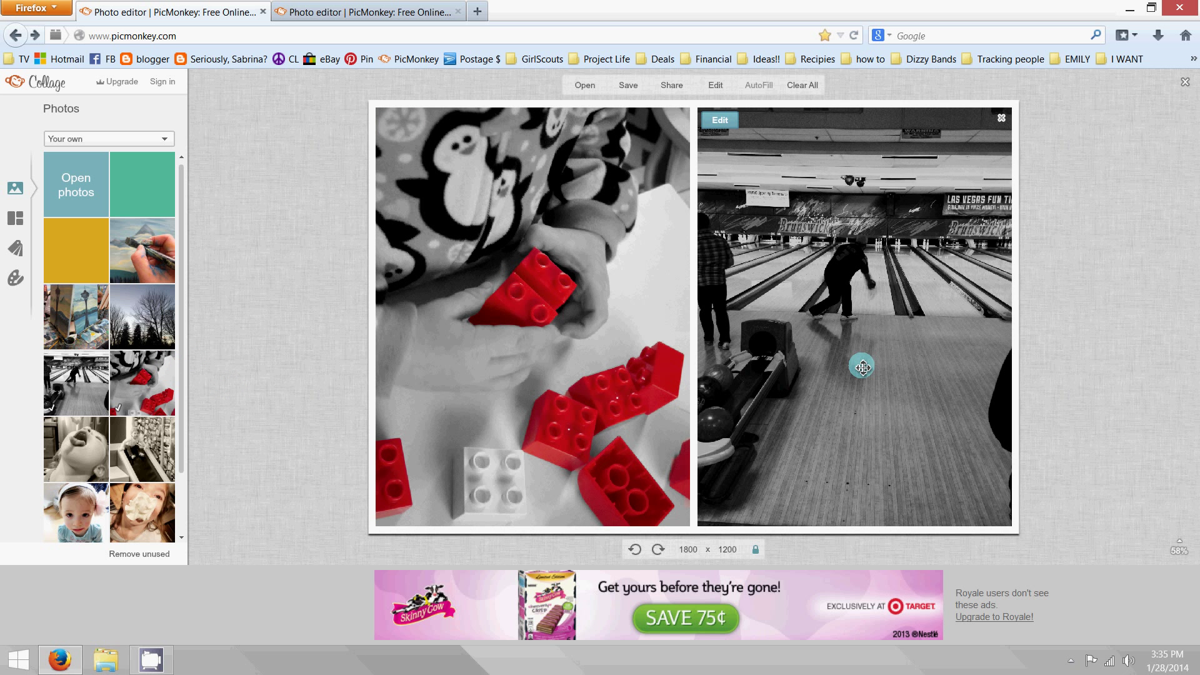
{"action": "left_click", "coordinate": [1001, 120]}
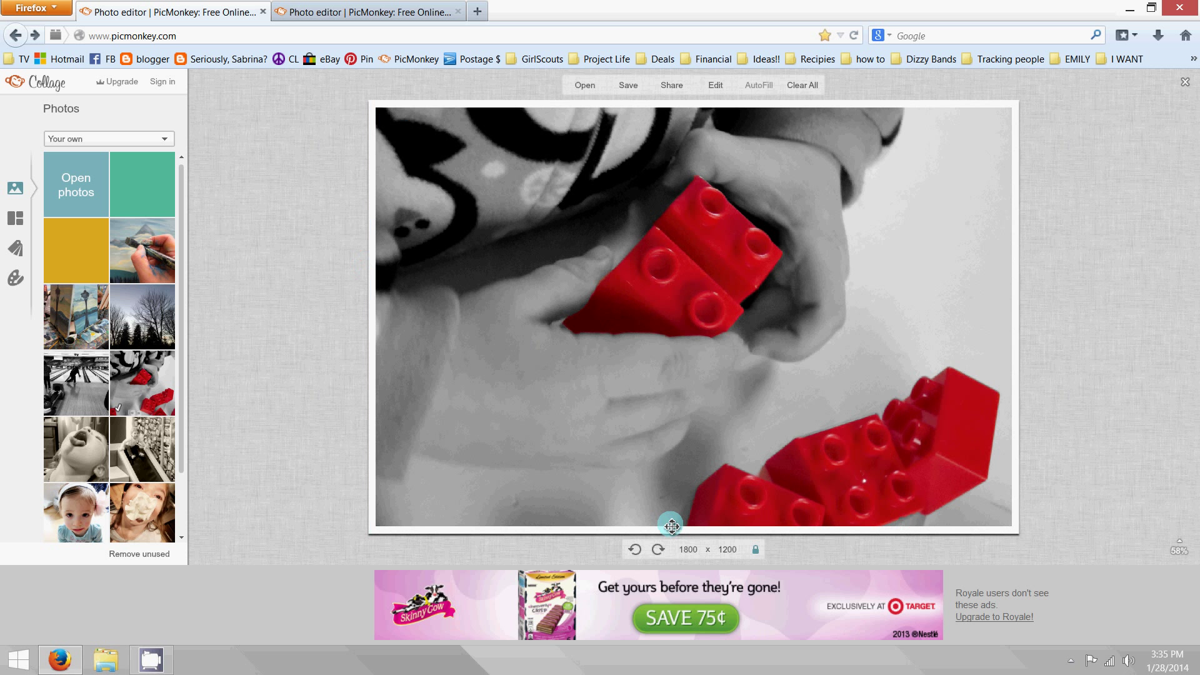
{"action": "left_click_drag", "start_coordinate": [142, 316], "coordinate": [376, 311]}
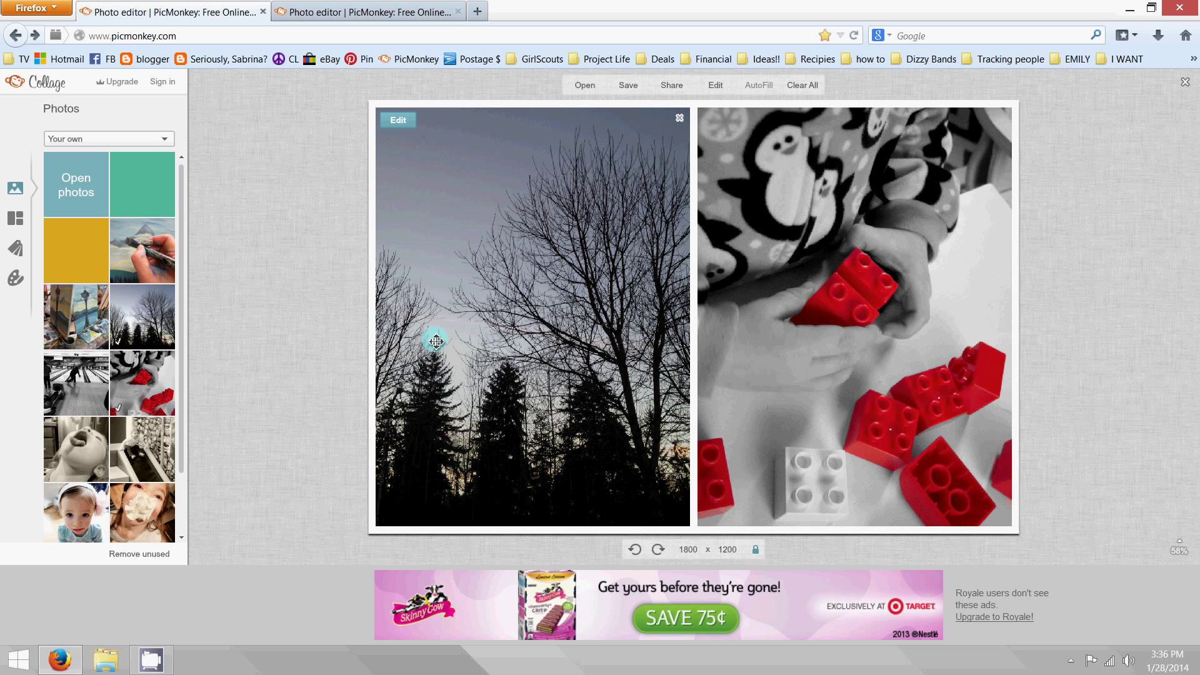
Set the collage's photo spacing to 0 and rotate it to portrait orientation at 1200 x 1800.
{"action": "left_click", "coordinate": [17, 283]}
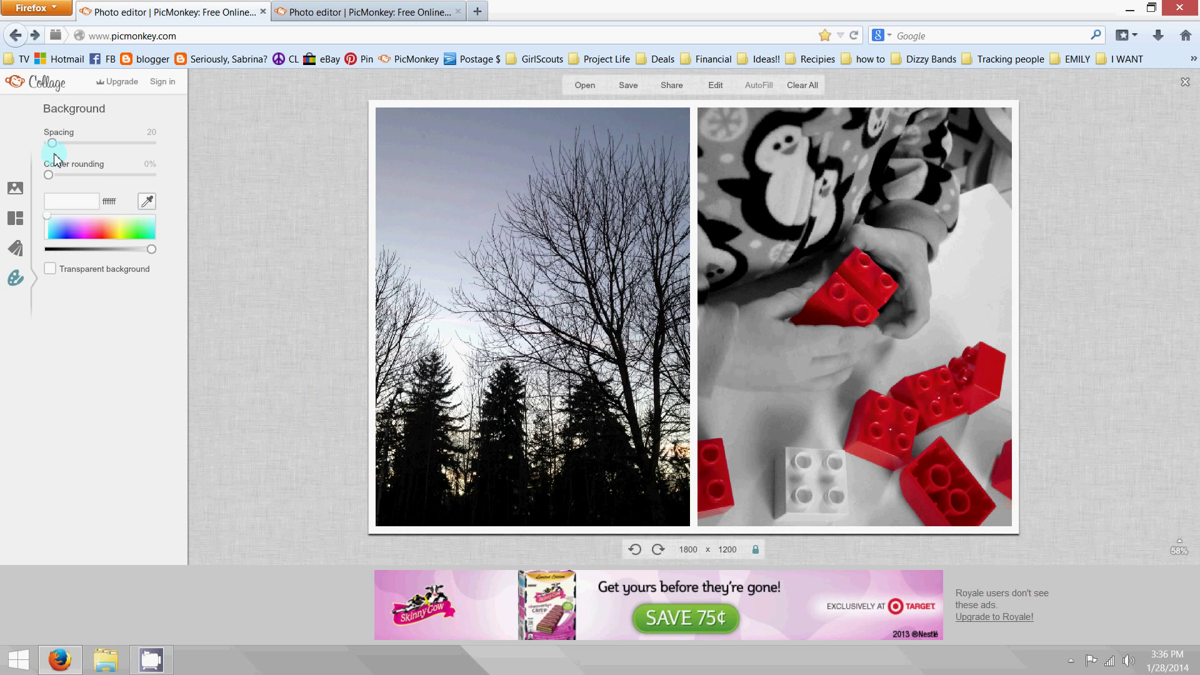
{"action": "left_click_drag", "start_coordinate": [52, 143], "coordinate": [38, 157]}
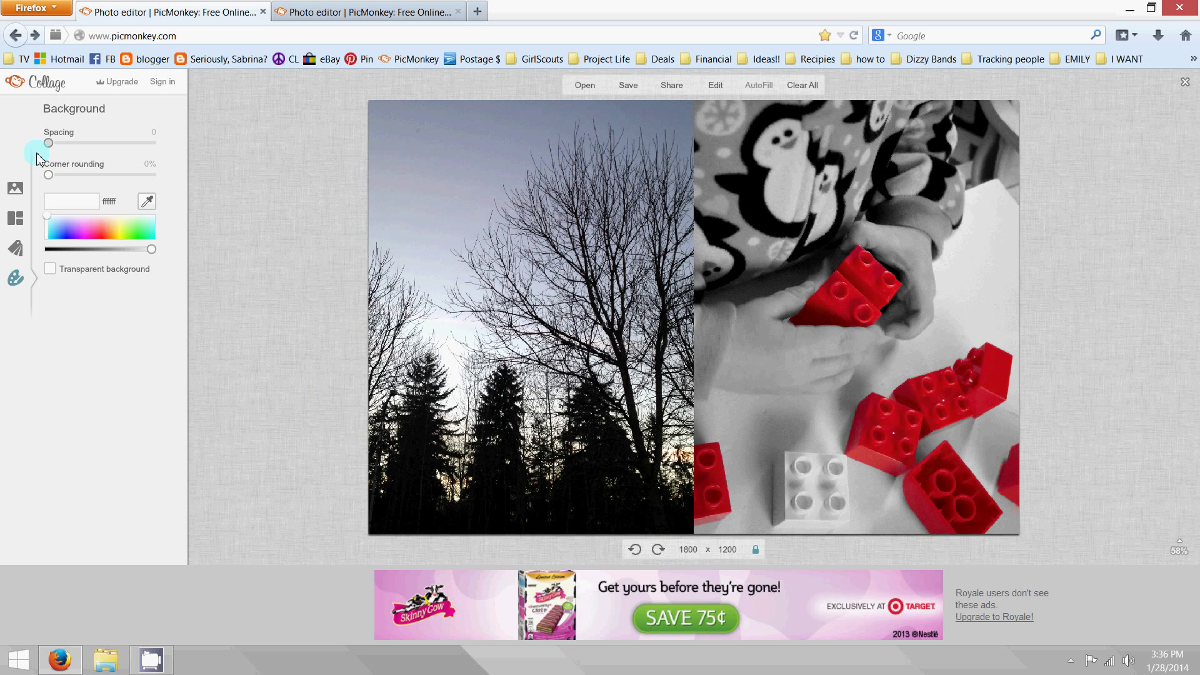
{"action": "mouse_move", "coordinate": [699, 115]}
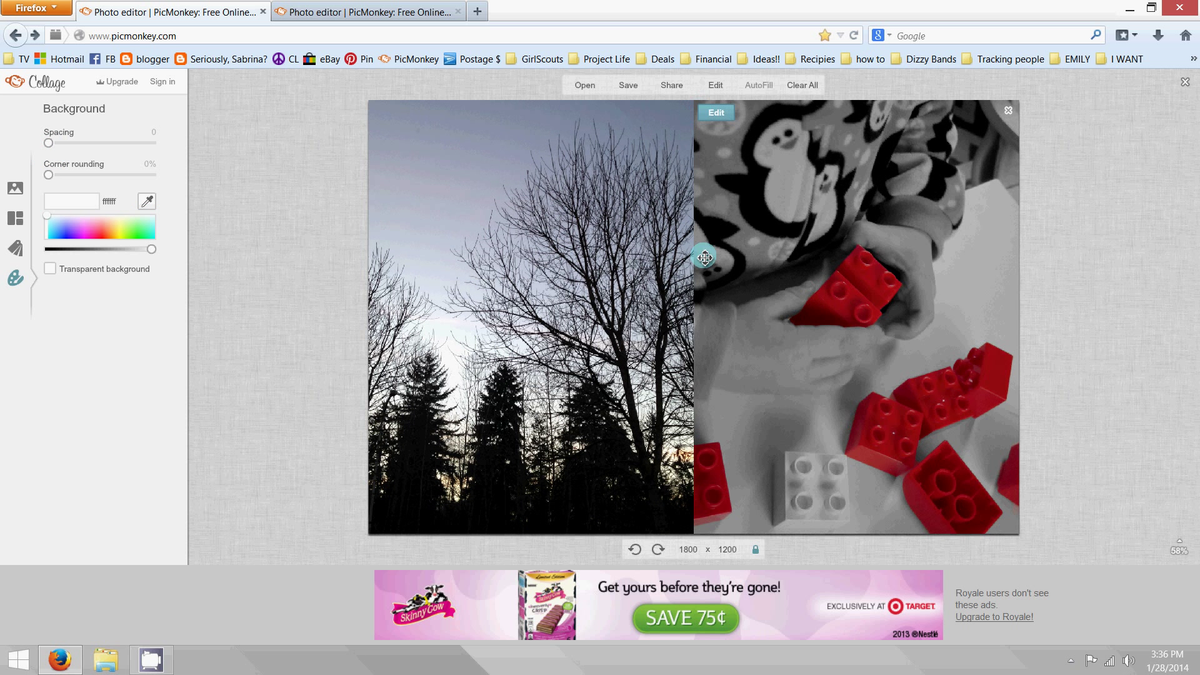
{"action": "mouse_move", "coordinate": [681, 154]}
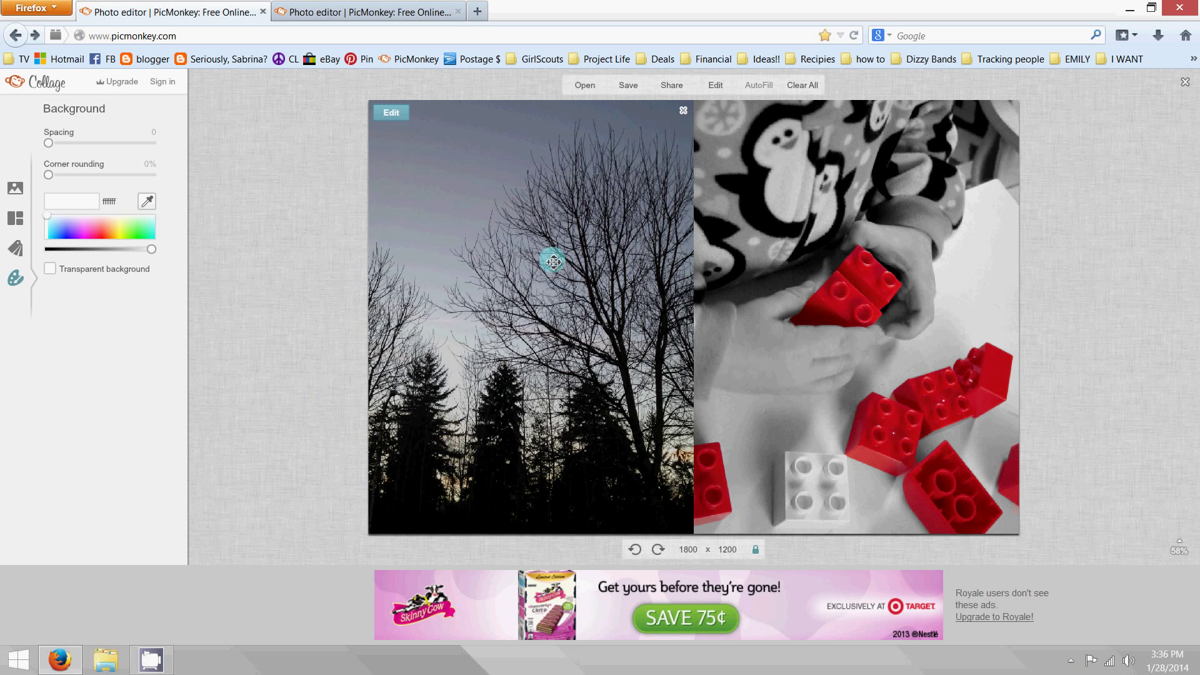
{"action": "left_click", "coordinate": [16, 191]}
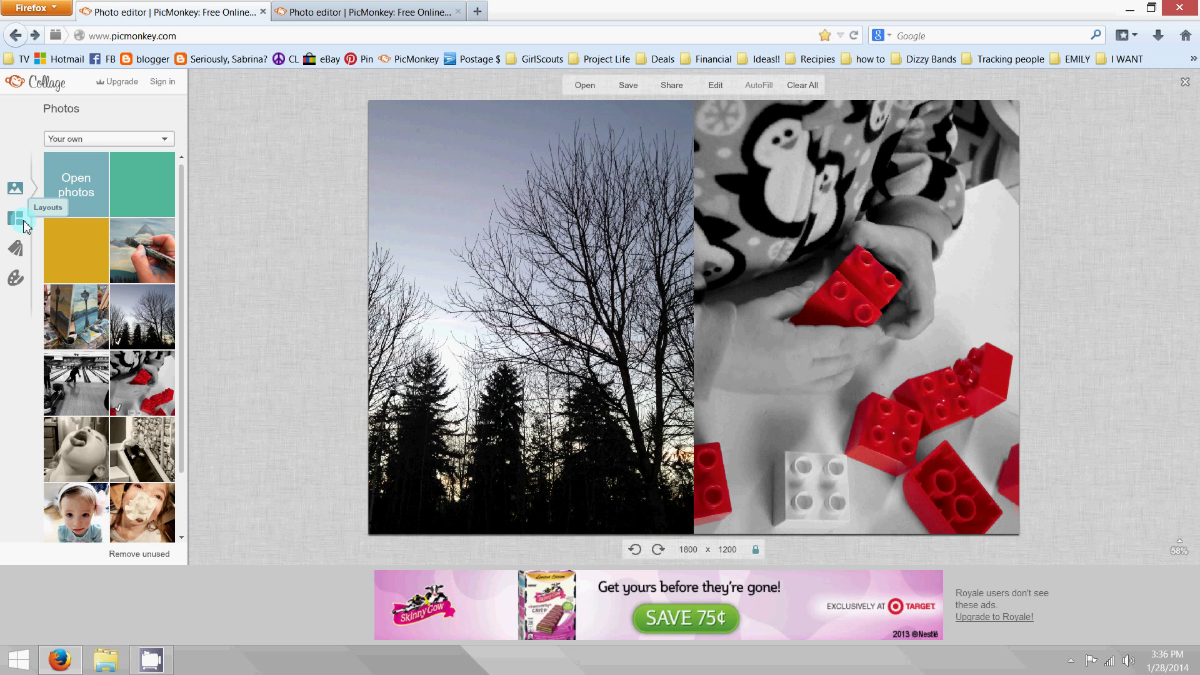
{"action": "left_click", "coordinate": [658, 550]}
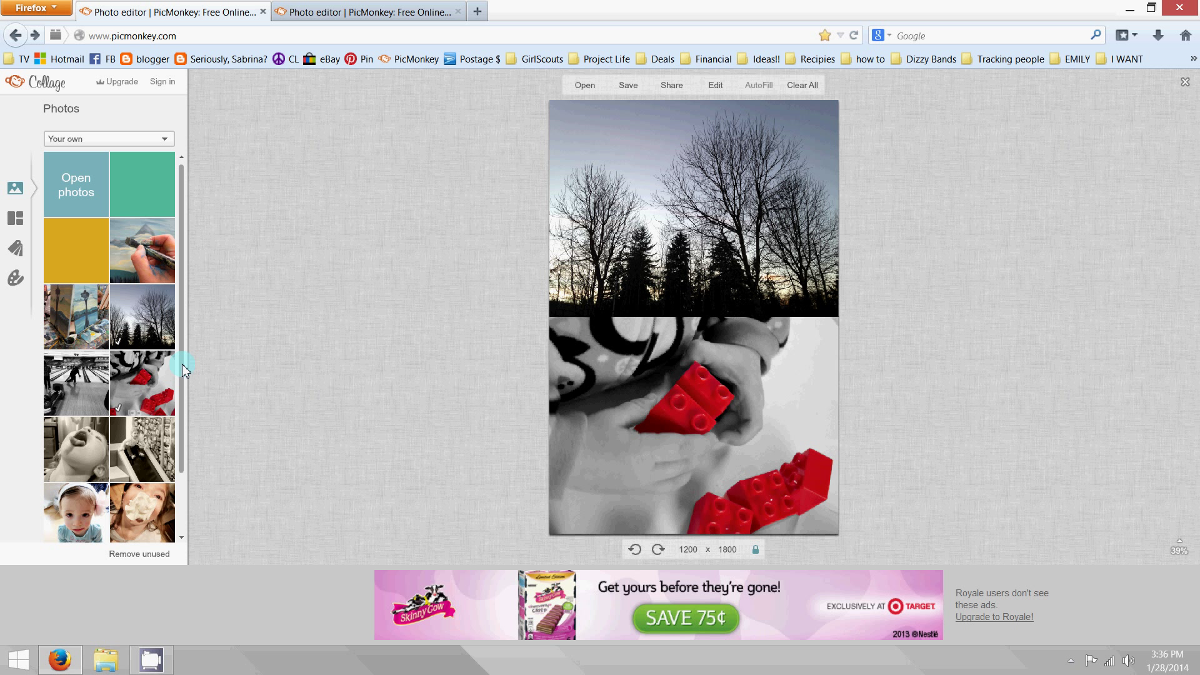
Remove the red blocks and bare trees photos so the collage is empty.
{"action": "left_click_drag", "start_coordinate": [185, 370], "coordinate": [195, 456]}
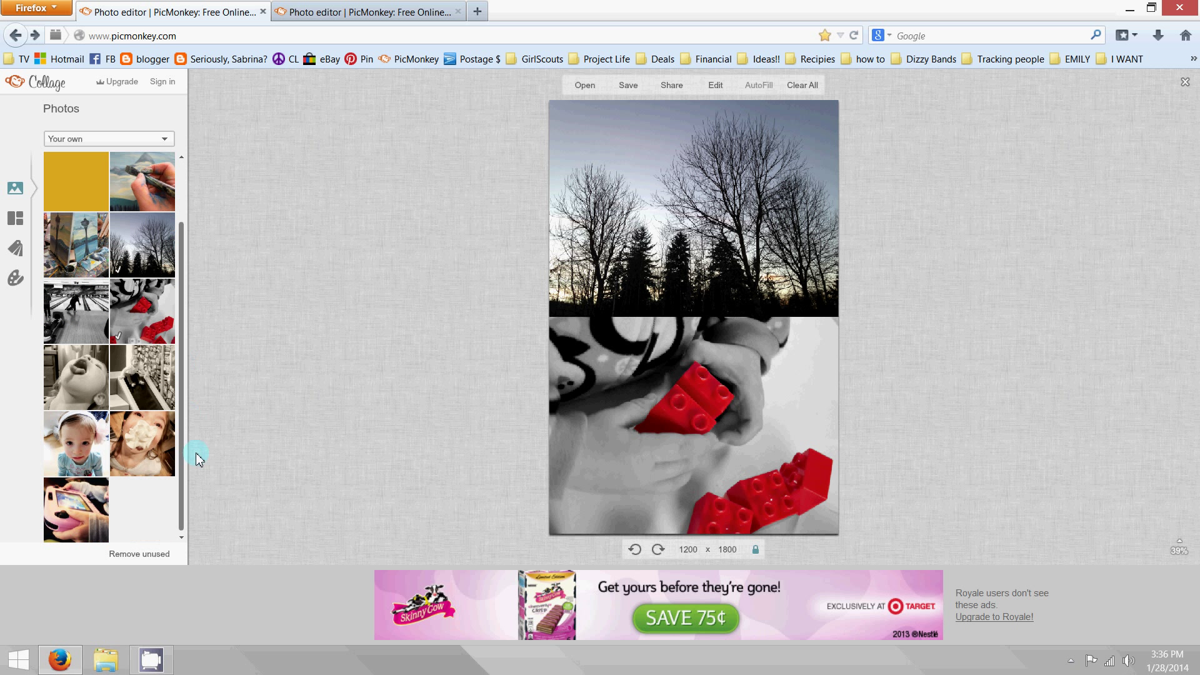
{"action": "left_click", "coordinate": [828, 331]}
{"action": "left_click", "coordinate": [829, 333]}
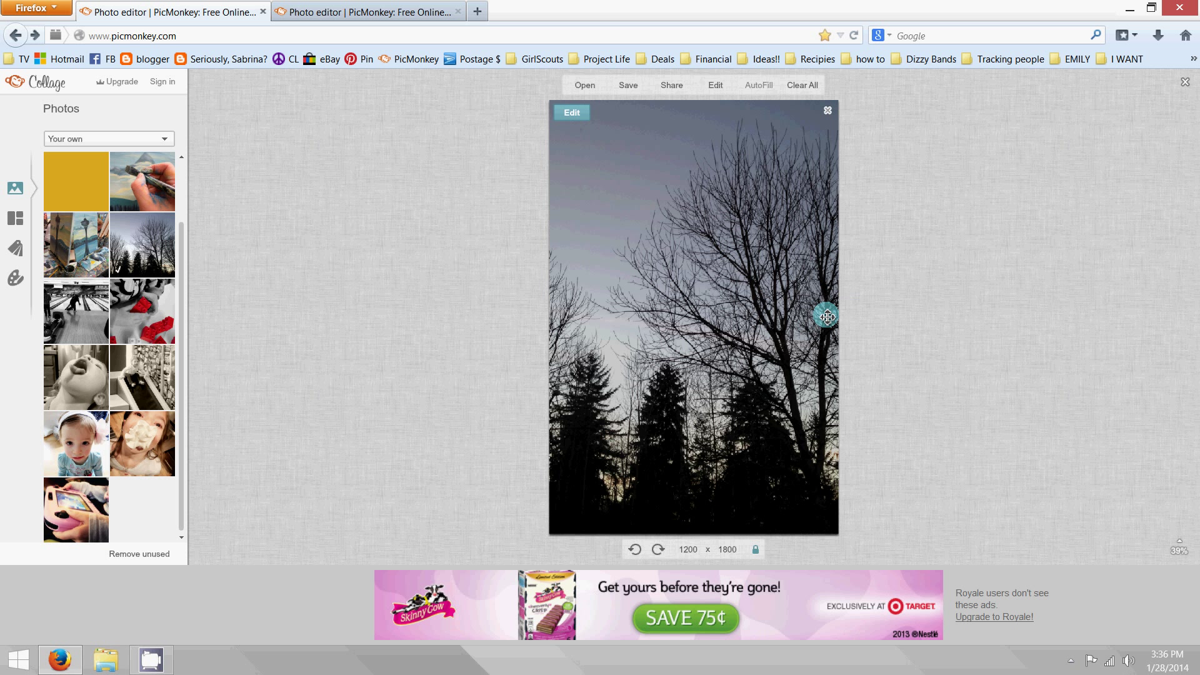
{"action": "left_click", "coordinate": [828, 113]}
{"action": "left_click", "coordinate": [828, 113]}
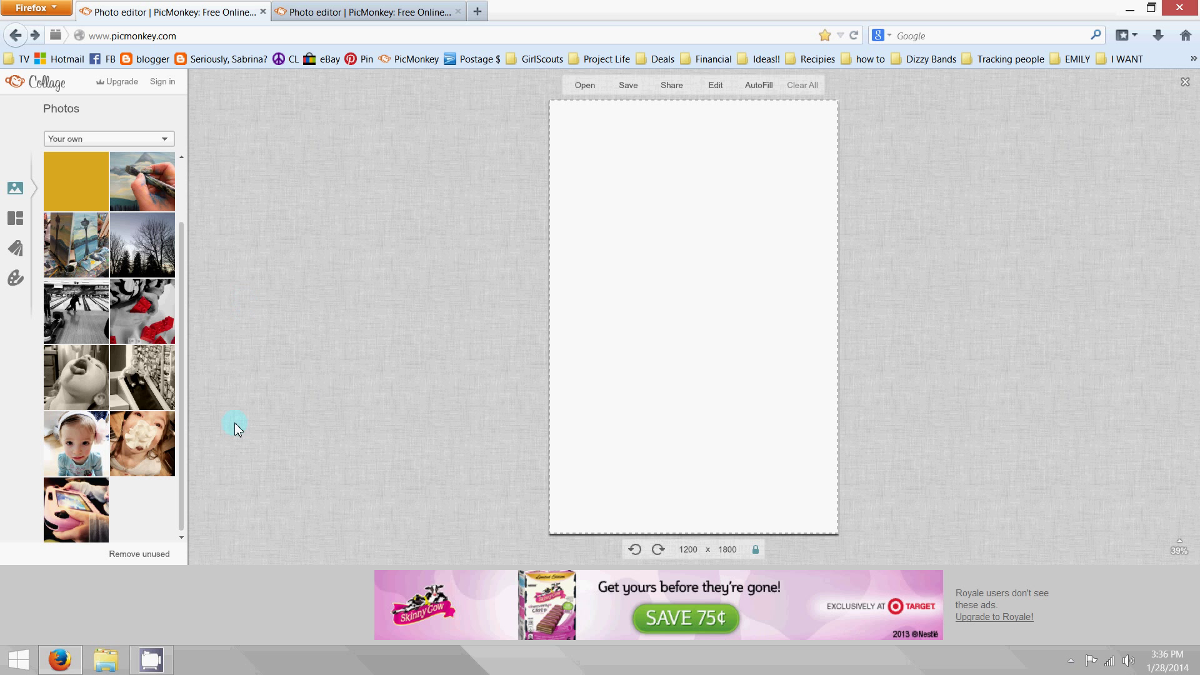
Add the whipped-cream girl photo, the headband toddler photo to its right, and the pink handheld photo below the girl.
{"action": "left_click_drag", "start_coordinate": [143, 457], "coordinate": [607, 398]}
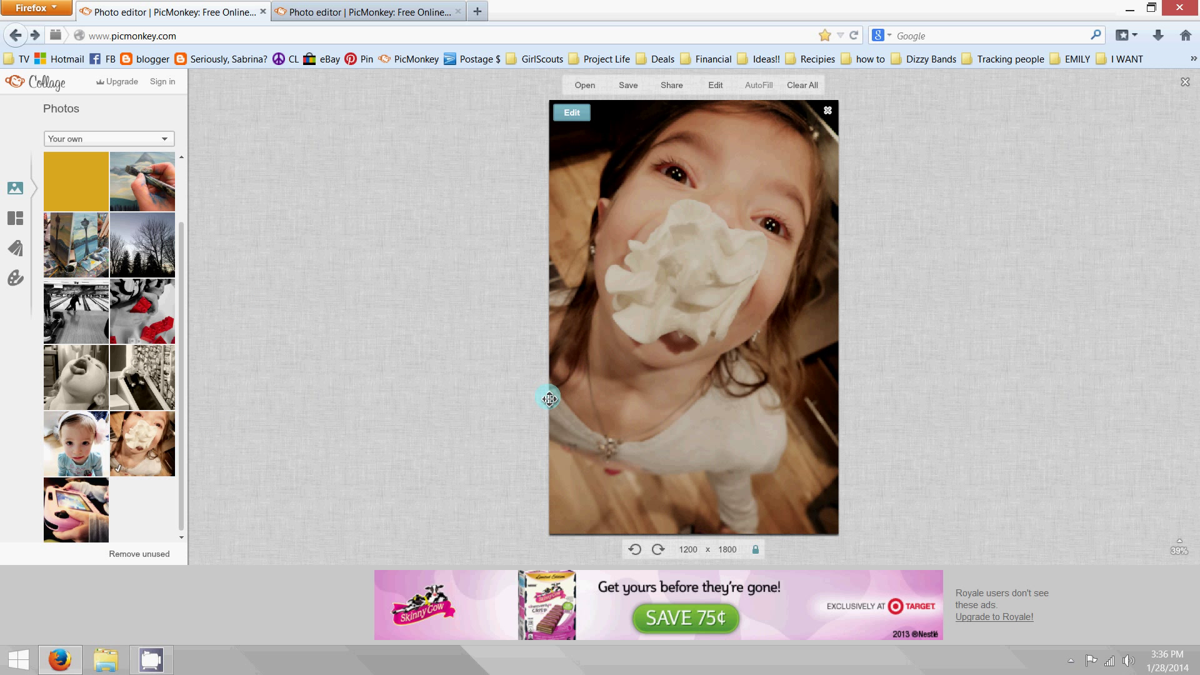
{"action": "left_click_drag", "start_coordinate": [66, 451], "coordinate": [831, 396]}
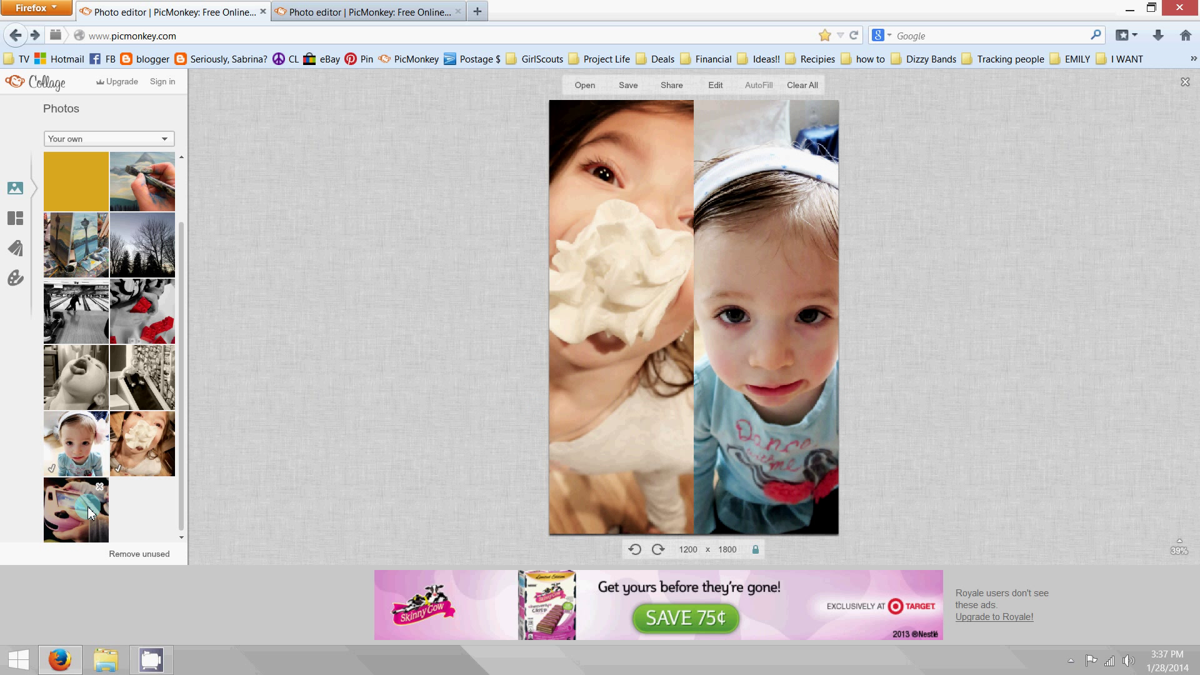
{"action": "left_click_drag", "start_coordinate": [73, 512], "coordinate": [638, 524]}
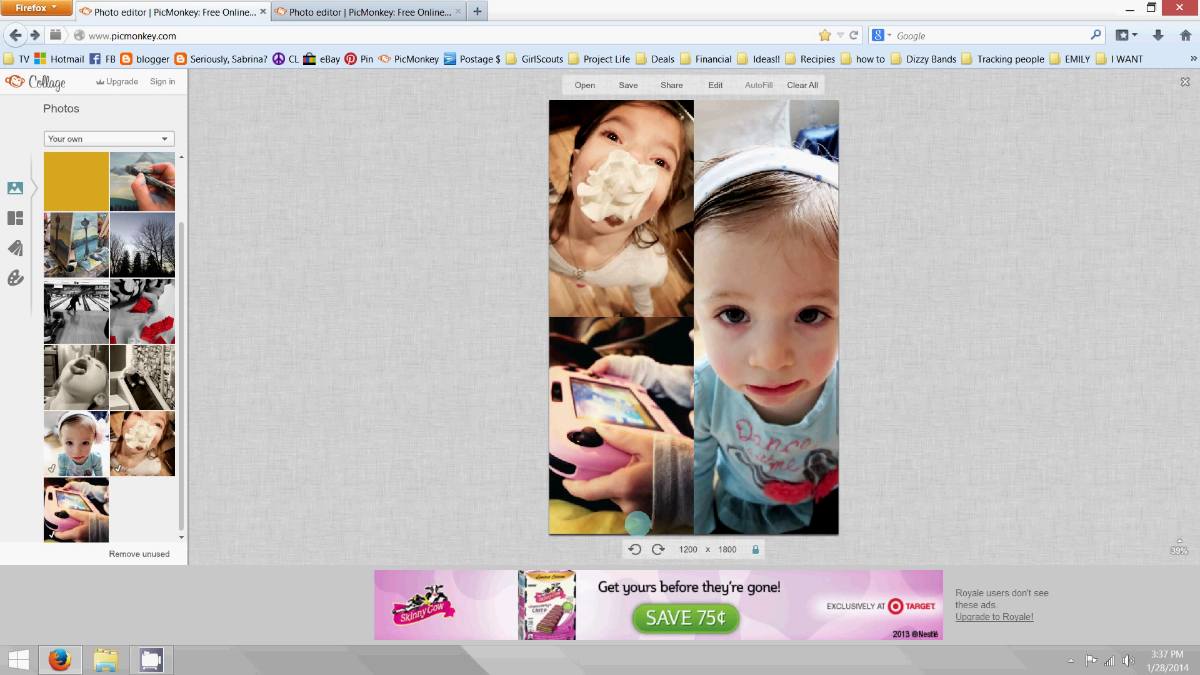
Remove the pink handheld photo and place it again across the full width of the collage's bottom.
{"action": "mouse_move", "coordinate": [658, 345]}
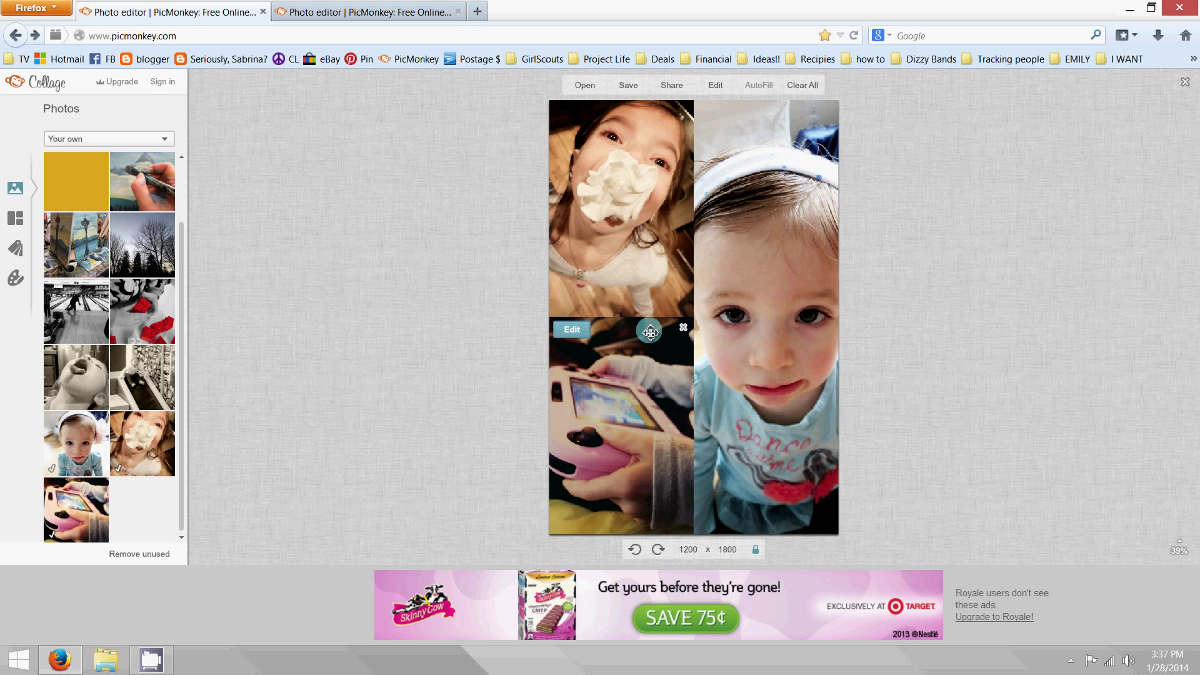
{"action": "left_click", "coordinate": [683, 328]}
{"action": "left_click", "coordinate": [683, 329]}
{"action": "left_click_drag", "start_coordinate": [75, 509], "coordinate": [680, 536]}
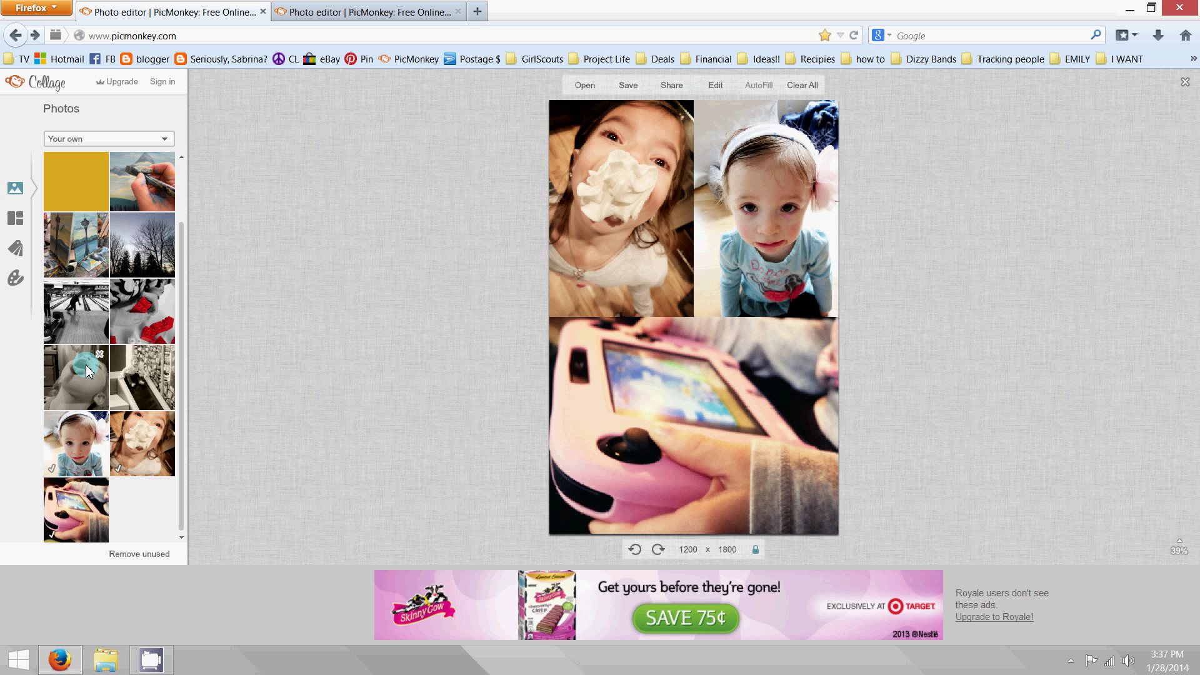
Add the open-mouthed child right of the handheld photo, the bare trees below the handheld, and the slide photo below the child.
{"action": "left_click_drag", "start_coordinate": [76, 378], "coordinate": [829, 387]}
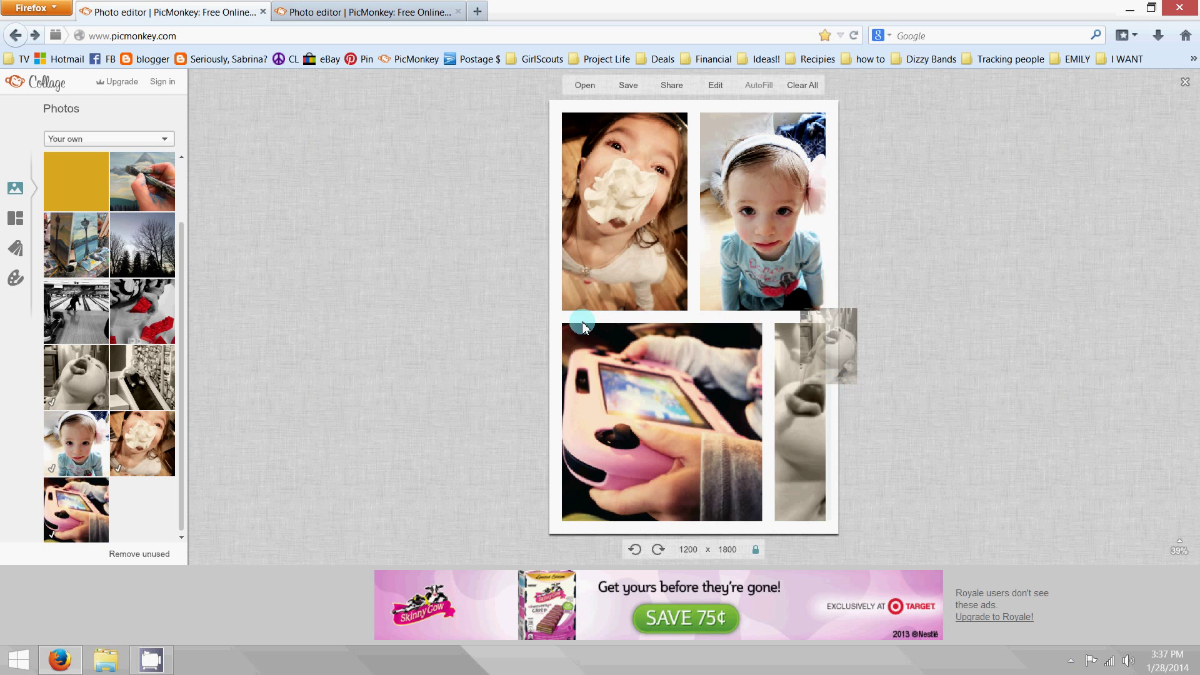
{"action": "left_click_drag", "start_coordinate": [142, 244], "coordinate": [564, 472]}
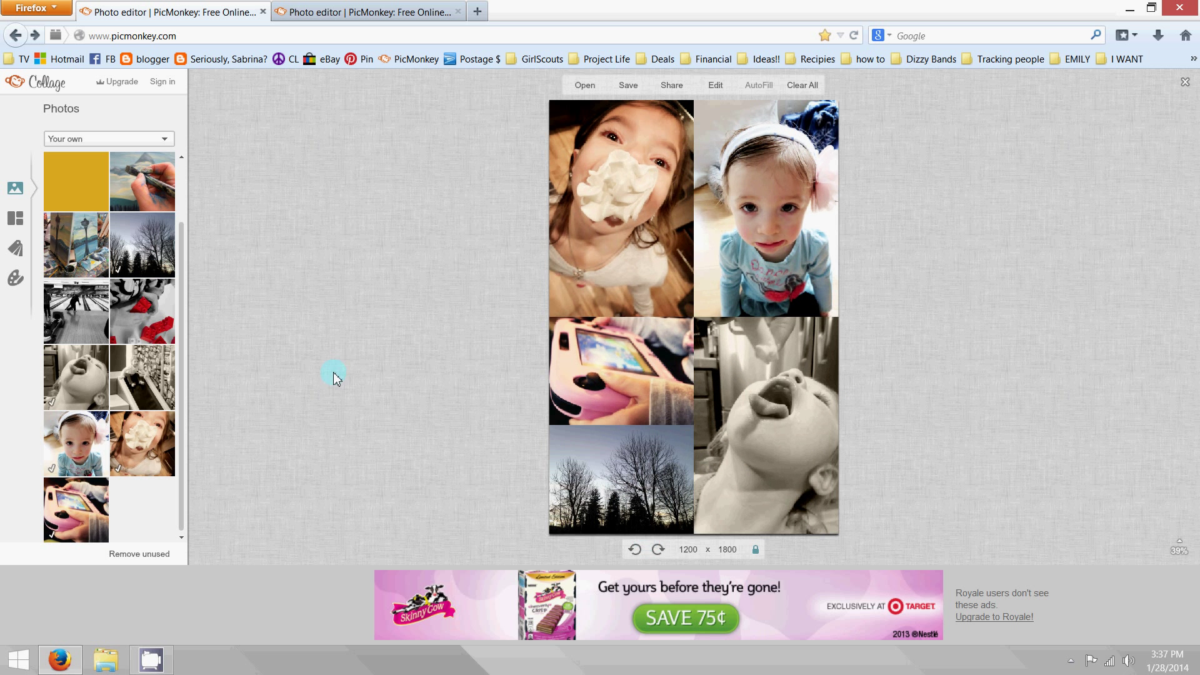
{"action": "left_click_drag", "start_coordinate": [133, 393], "coordinate": [755, 527]}
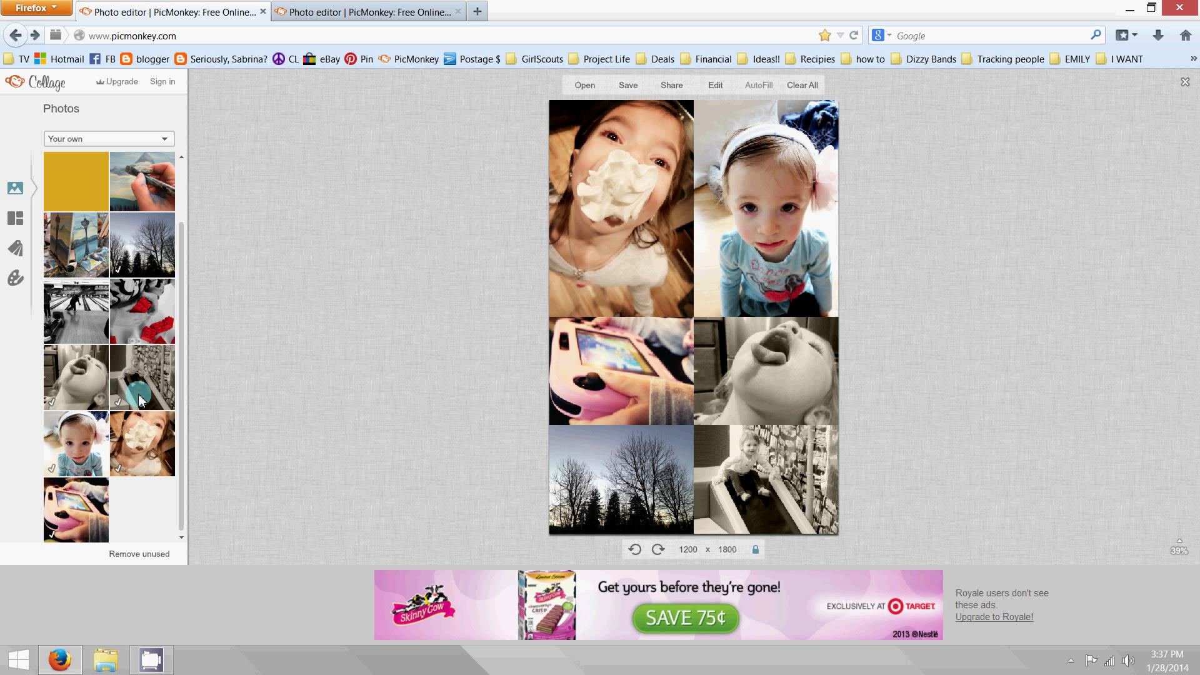
Add the paintings photo above the whipped-cream girl and the red blocks above the toddler, and rotate the collage clockwise twice.
{"action": "mouse_move", "coordinate": [77, 245]}
{"action": "left_mouse_down"}
{"action": "mouse_move", "coordinate": [436, 159]}
{"action": "mouse_move", "coordinate": [578, 94]}
{"action": "mouse_move", "coordinate": [616, 101]}
{"action": "left_mouse_up"}
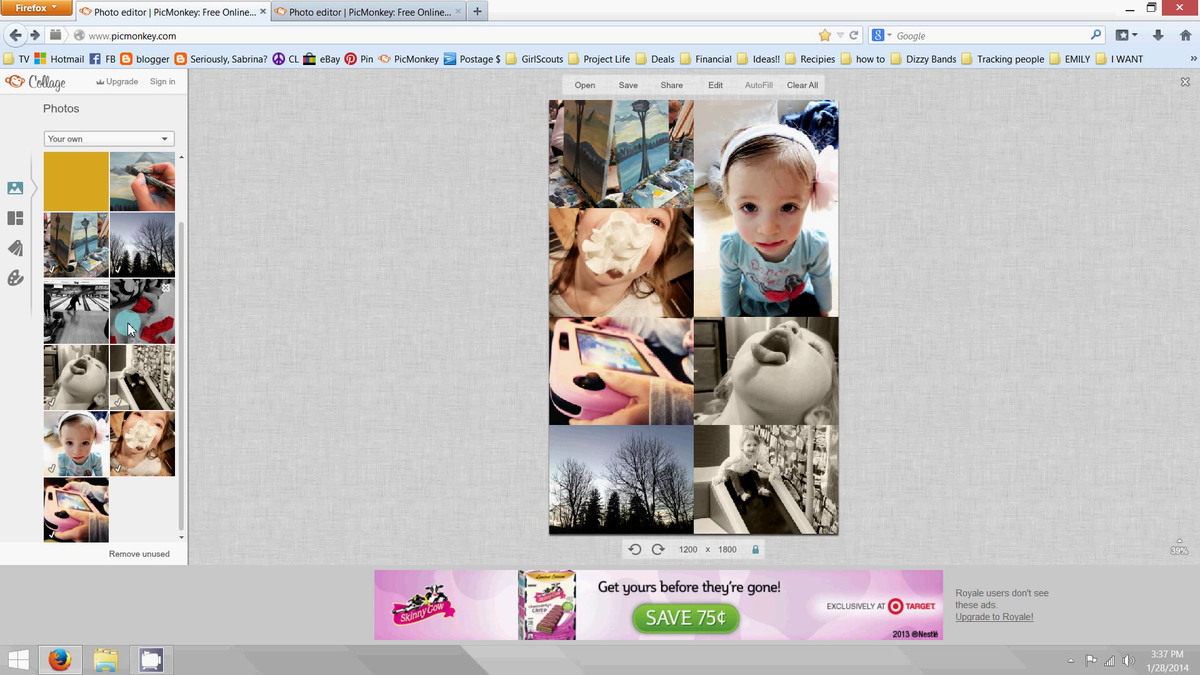
{"action": "left_click_drag", "start_coordinate": [130, 329], "coordinate": [736, 114]}
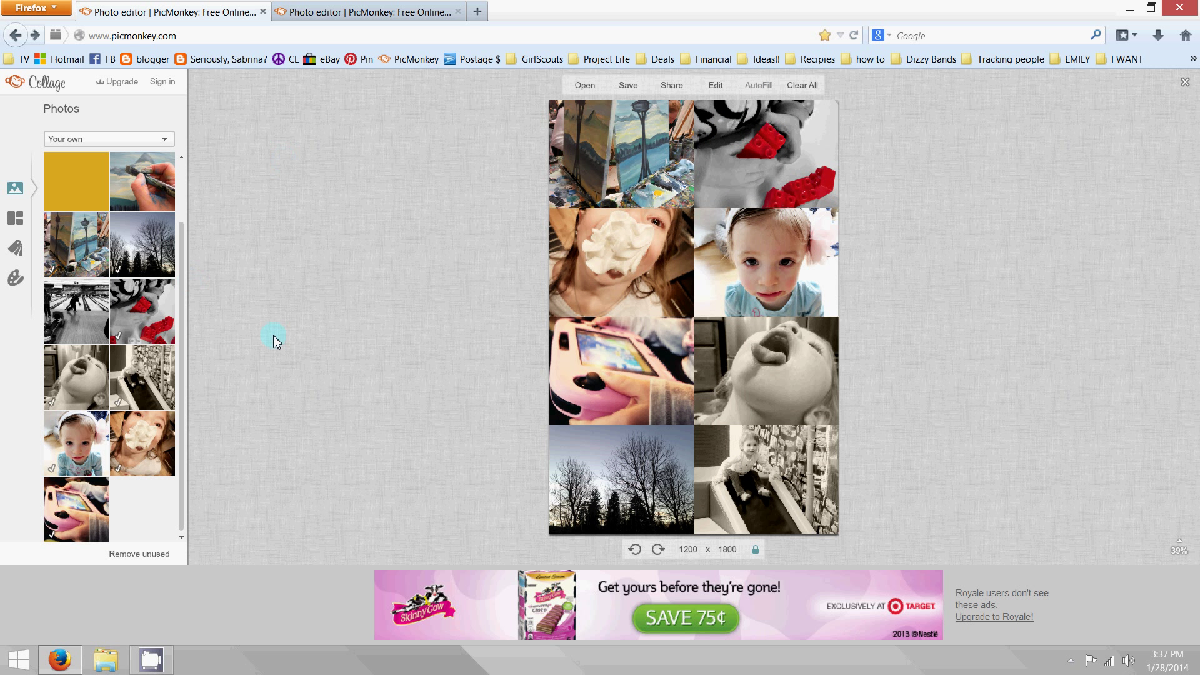
{"action": "left_click", "coordinate": [657, 550]}
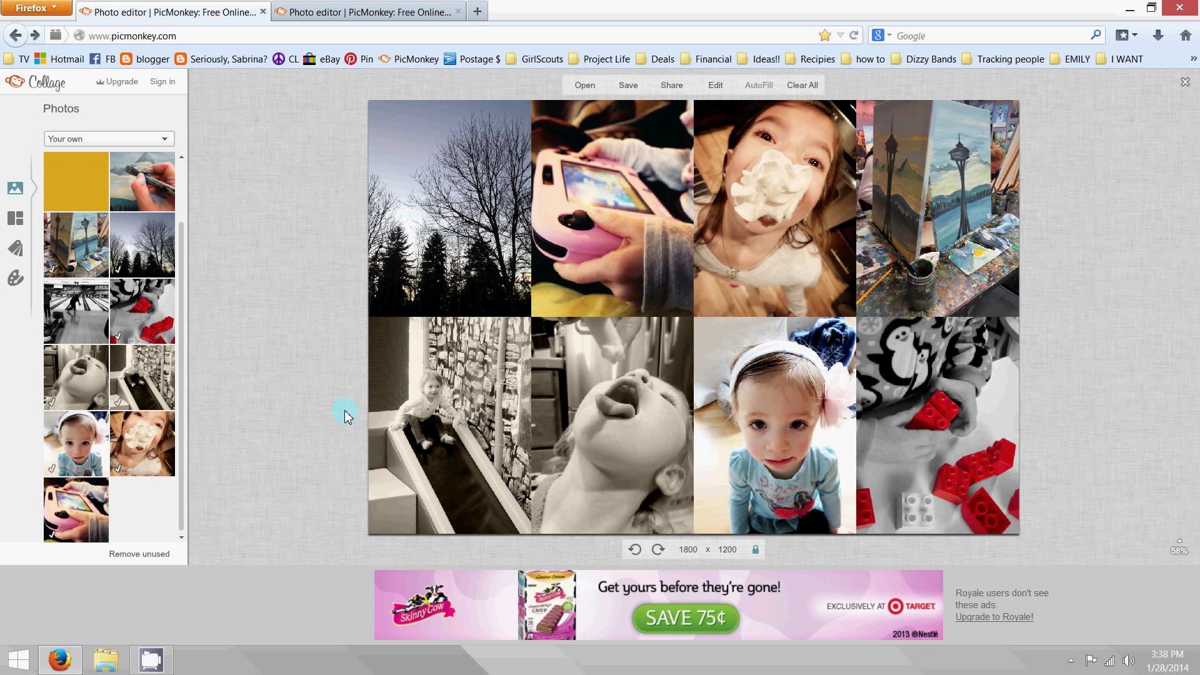
{"action": "left_click", "coordinate": [657, 551]}
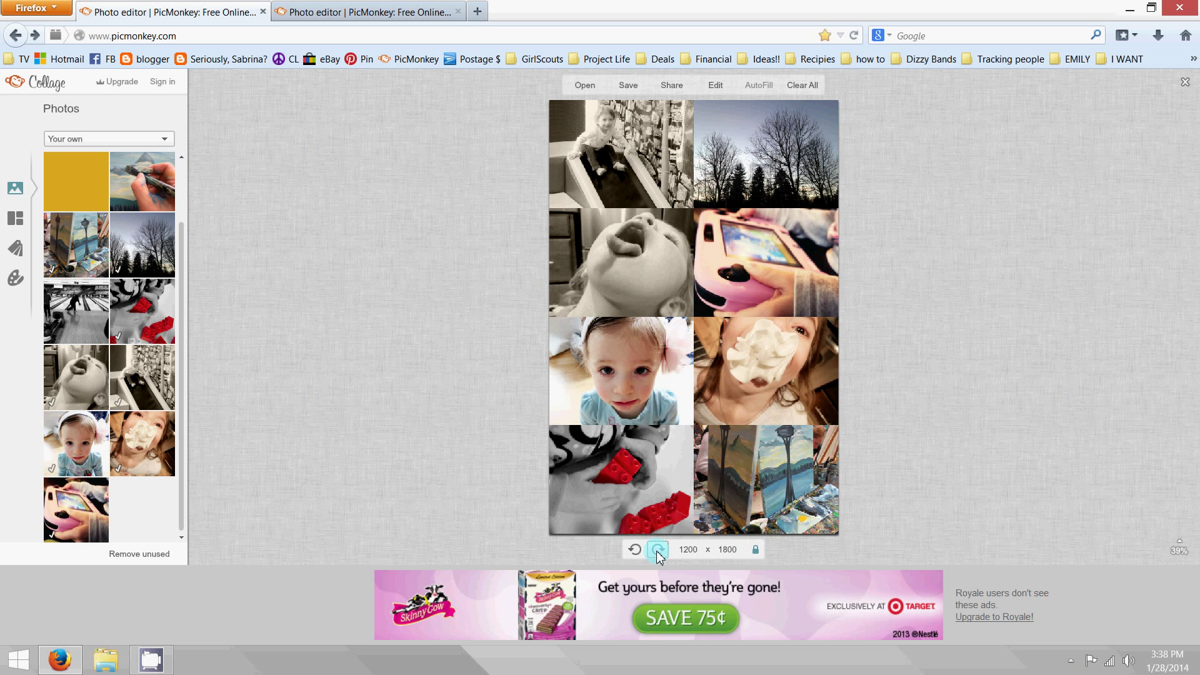
Set the collage background's corner rounding to 40% and its photo spacing to 18.
{"action": "left_click", "coordinate": [16, 279]}
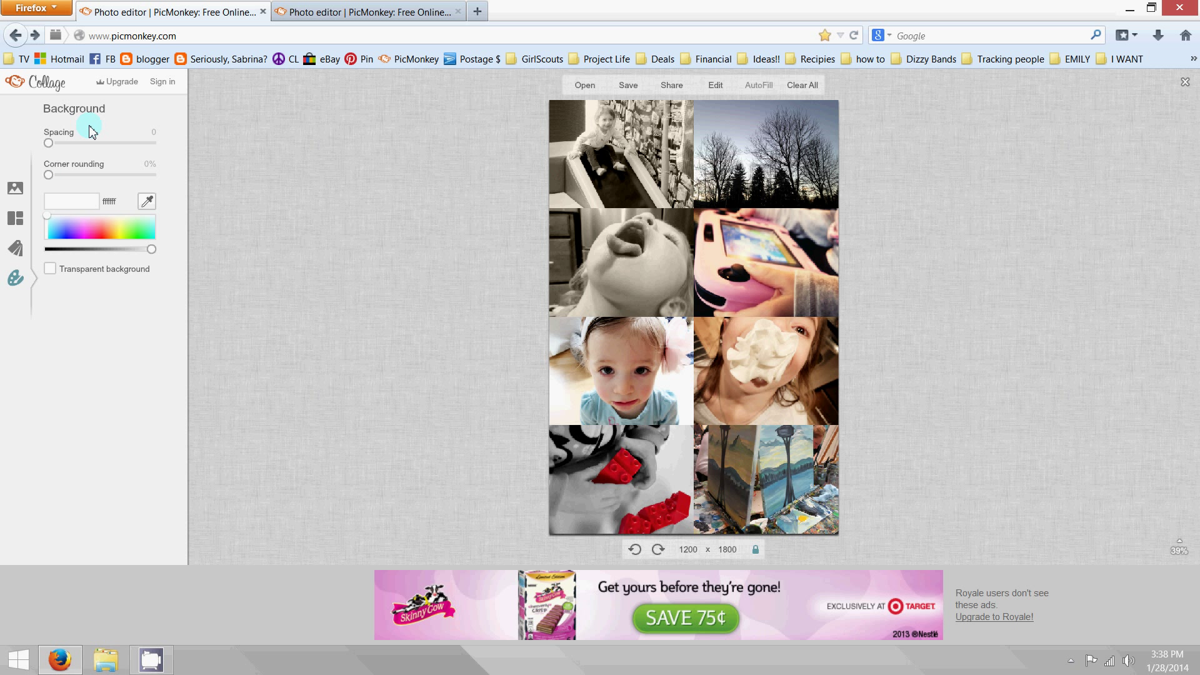
{"action": "left_click_drag", "start_coordinate": [50, 181], "coordinate": [87, 189]}
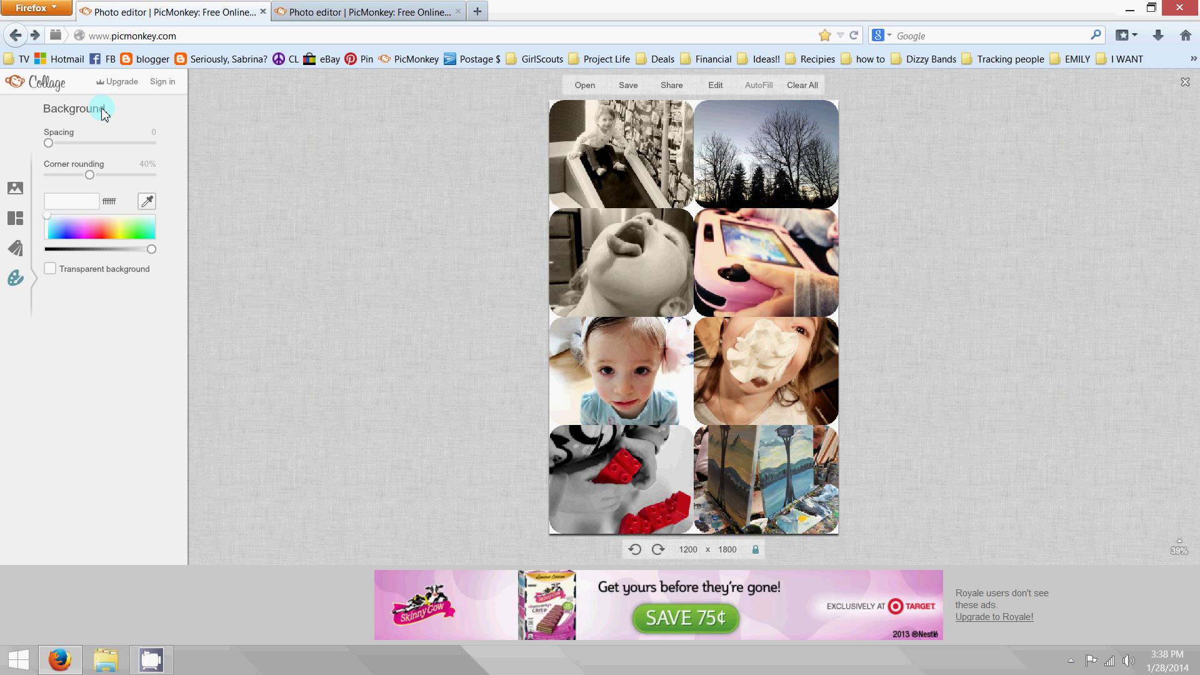
{"action": "mouse_move", "coordinate": [48, 143]}
{"action": "left_mouse_down"}
{"action": "mouse_move", "coordinate": [62, 154]}
{"action": "mouse_move", "coordinate": [104, 142]}
{"action": "mouse_move", "coordinate": [57, 152]}
{"action": "left_mouse_up"}
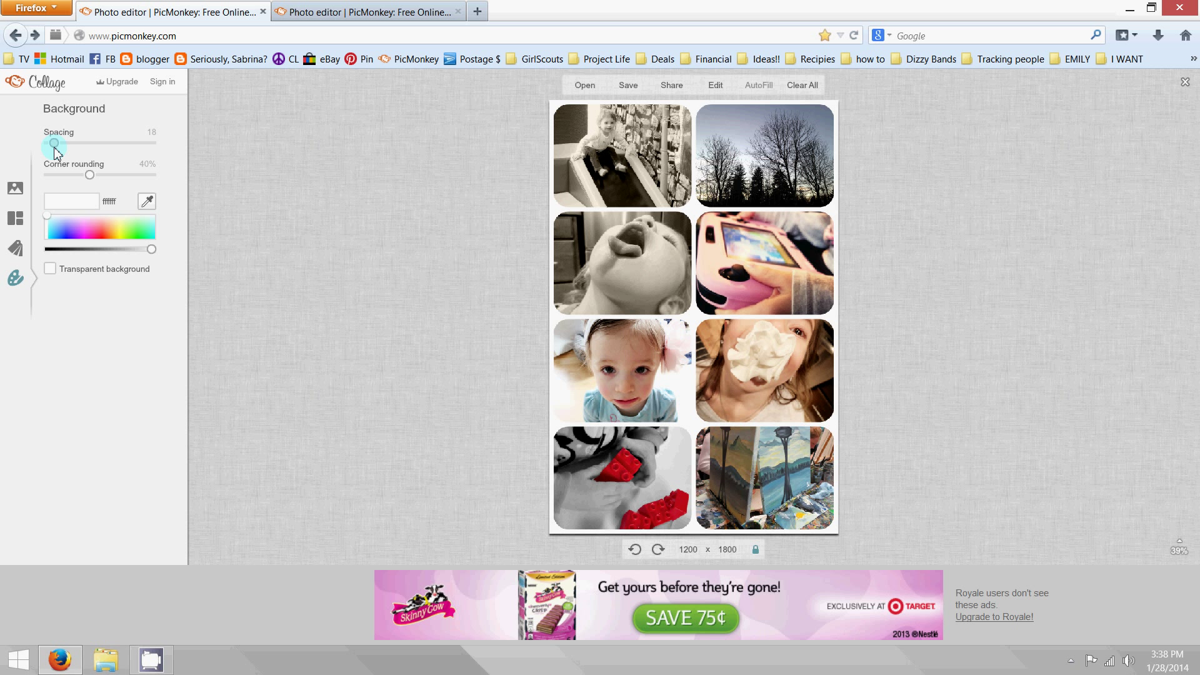
Set the photo spacing to 20, and remove the open-mouthed child and whipped-cream girl photos from the collage.
{"action": "left_click_drag", "start_coordinate": [57, 152], "coordinate": [54, 152]}
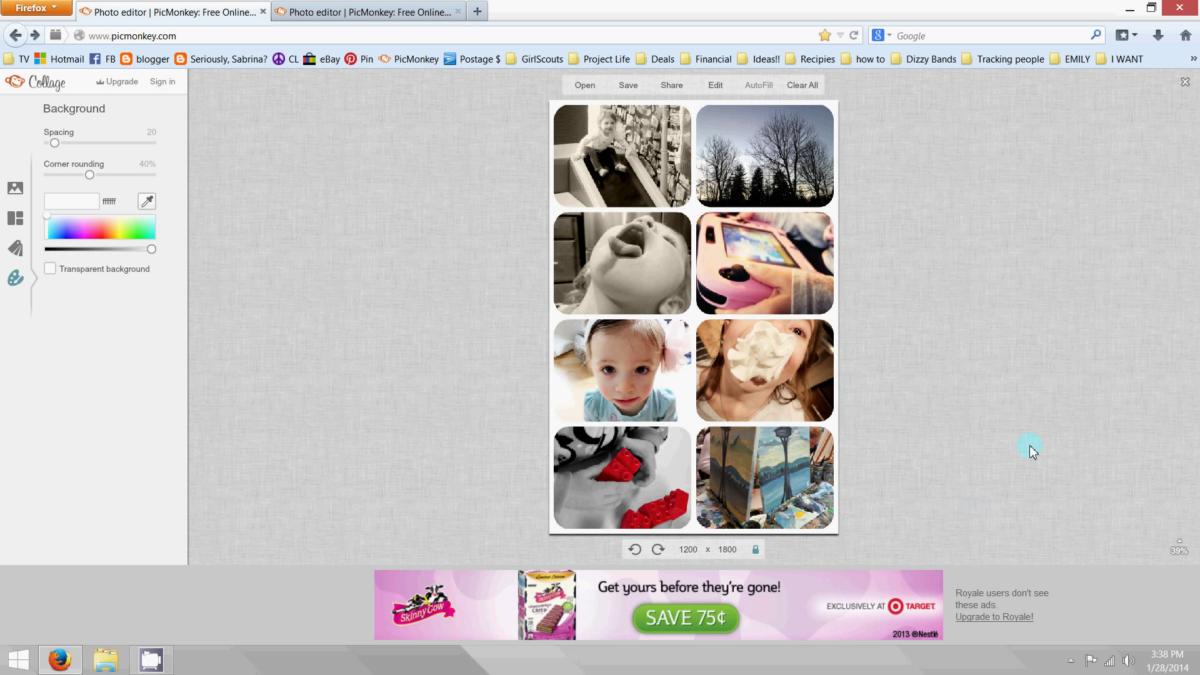
{"action": "left_click", "coordinate": [19, 191]}
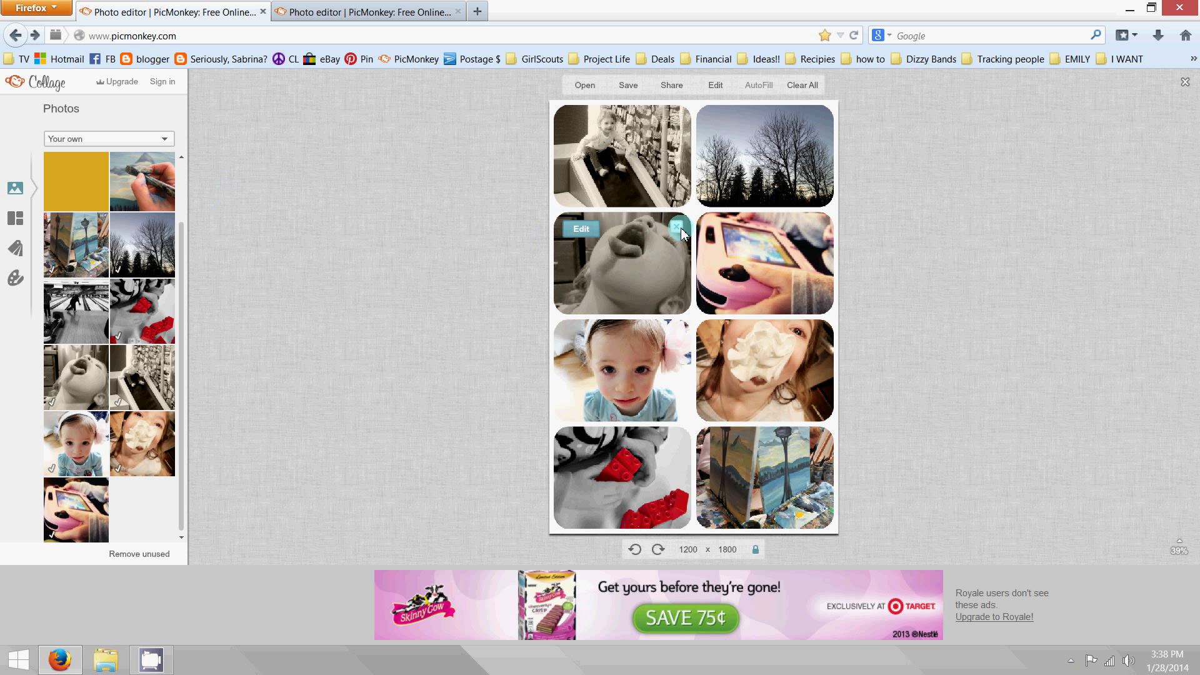
{"action": "left_click", "coordinate": [677, 228]}
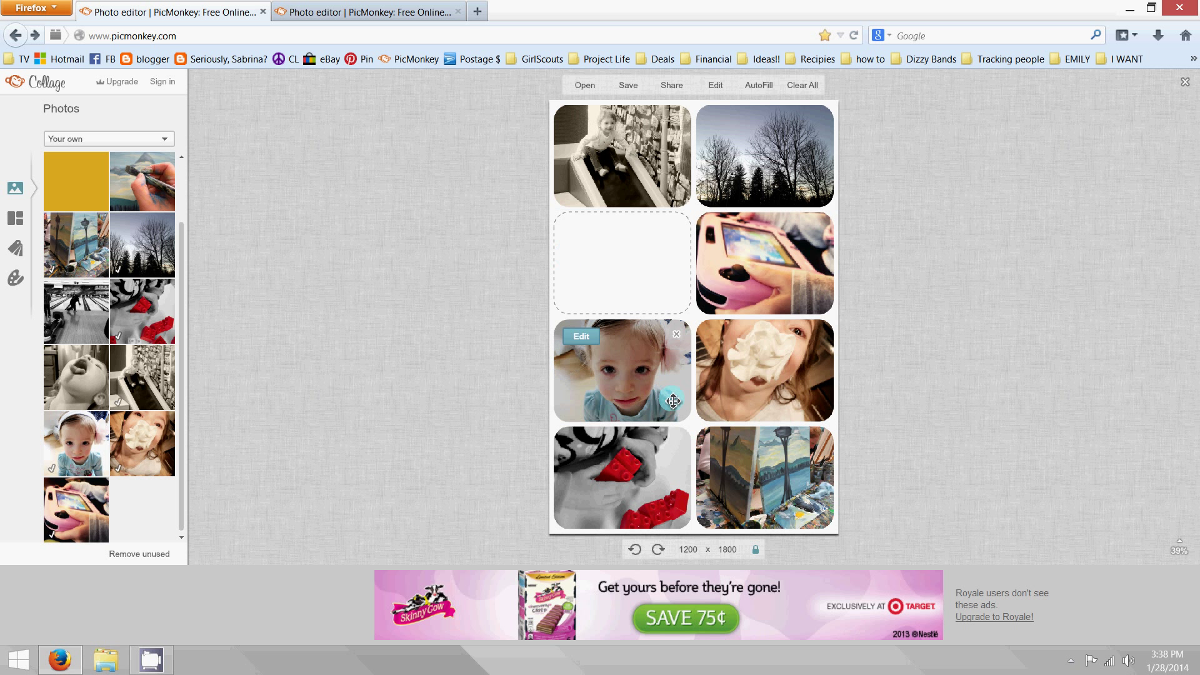
{"action": "left_click", "coordinate": [819, 334]}
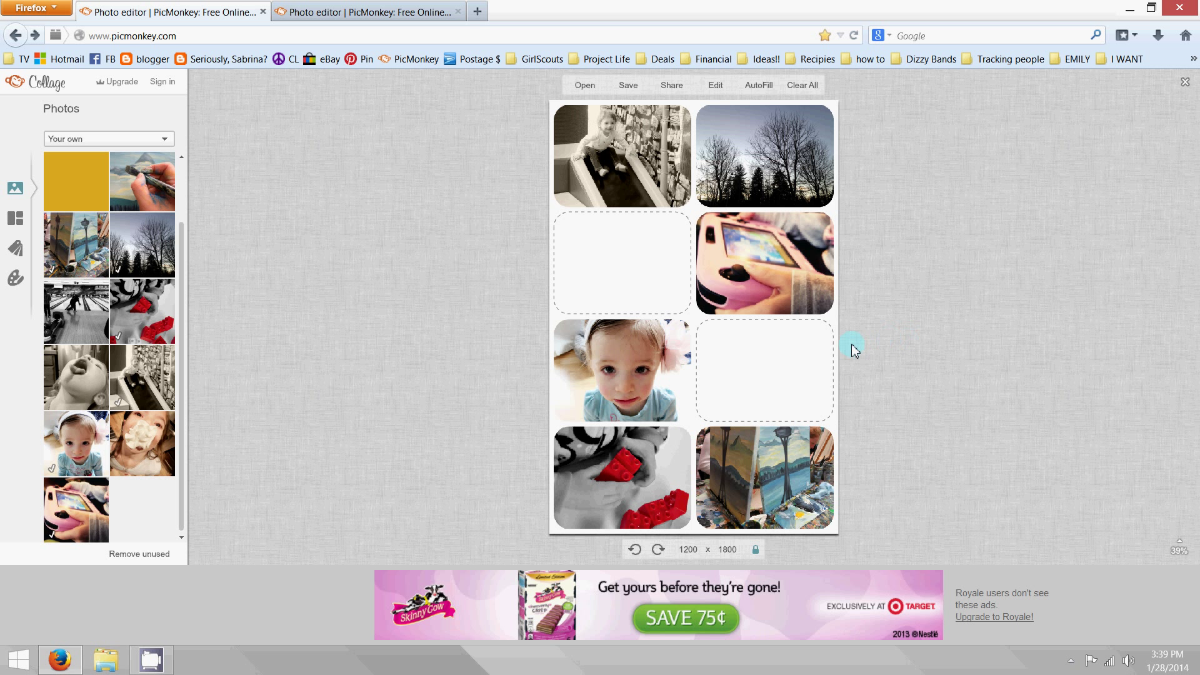
Place the aqua swatch in the empty cell above the toddler and the gold swatch in the one below the handheld photo.
{"action": "left_click_drag", "start_coordinate": [182, 236], "coordinate": [188, 167]}
{"action": "left_click", "coordinate": [154, 165]}
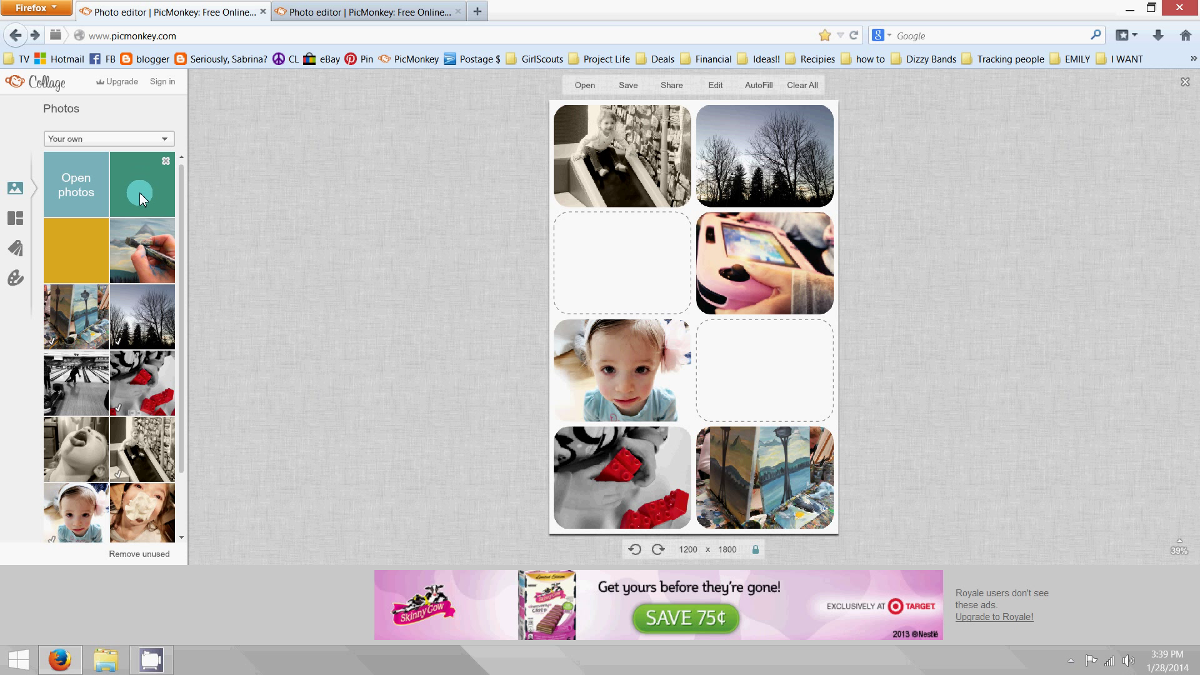
{"action": "left_click_drag", "start_coordinate": [132, 190], "coordinate": [616, 260]}
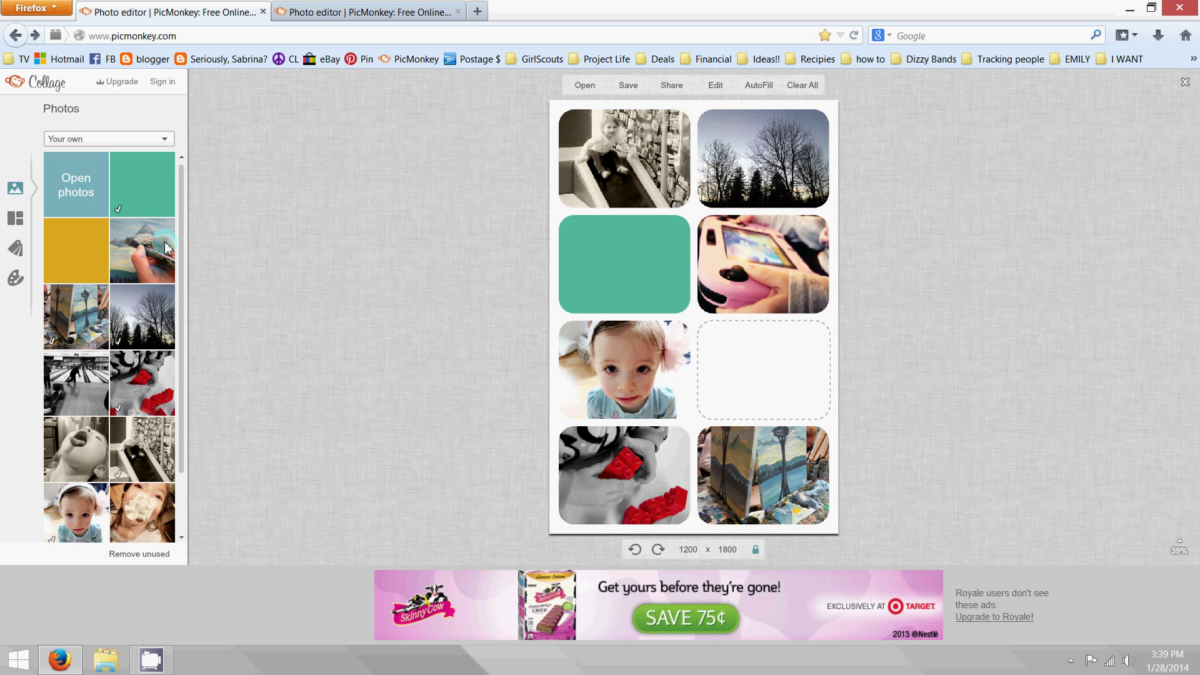
{"action": "left_click_drag", "start_coordinate": [78, 256], "coordinate": [770, 380]}
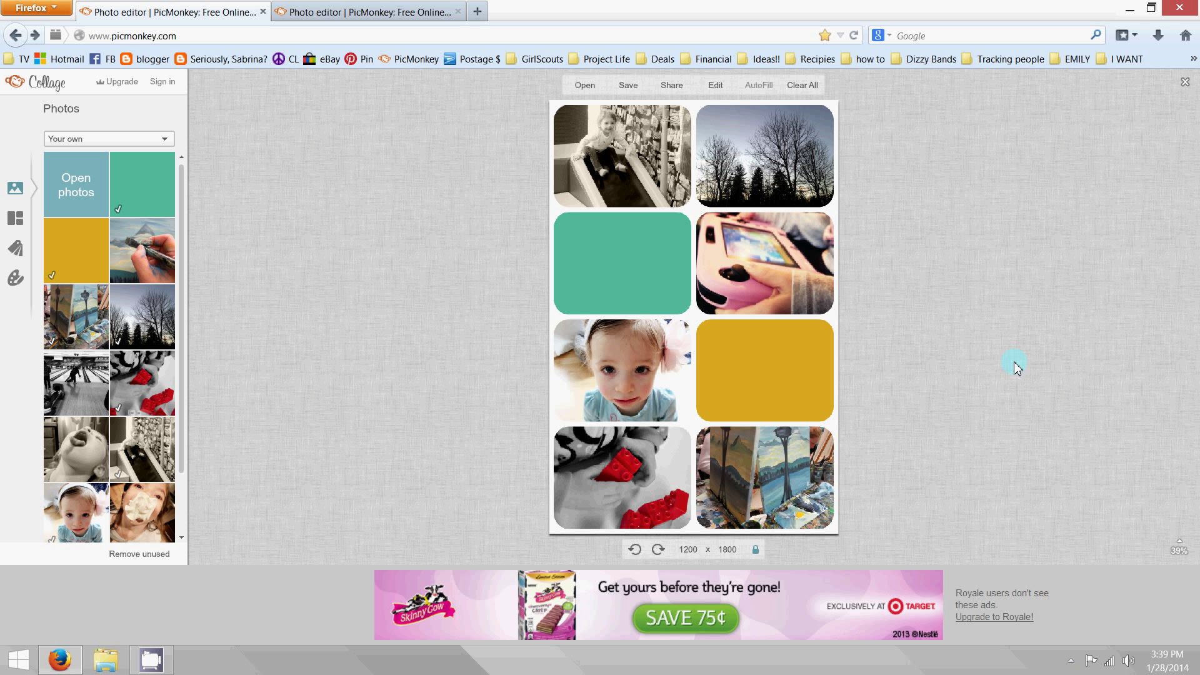
Remove the red blocks and bare trees photos, and delete the empty cell below the toddler so her photo fills that space.
{"action": "mouse_move", "coordinate": [607, 268]}
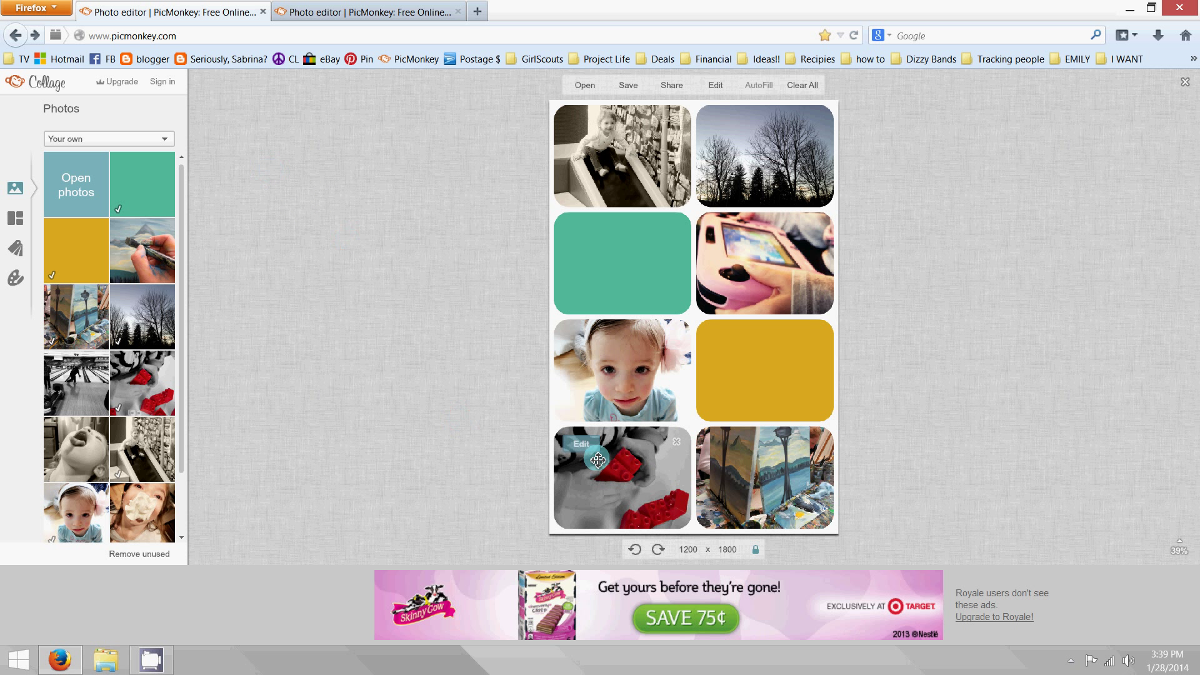
{"action": "mouse_move", "coordinate": [680, 453]}
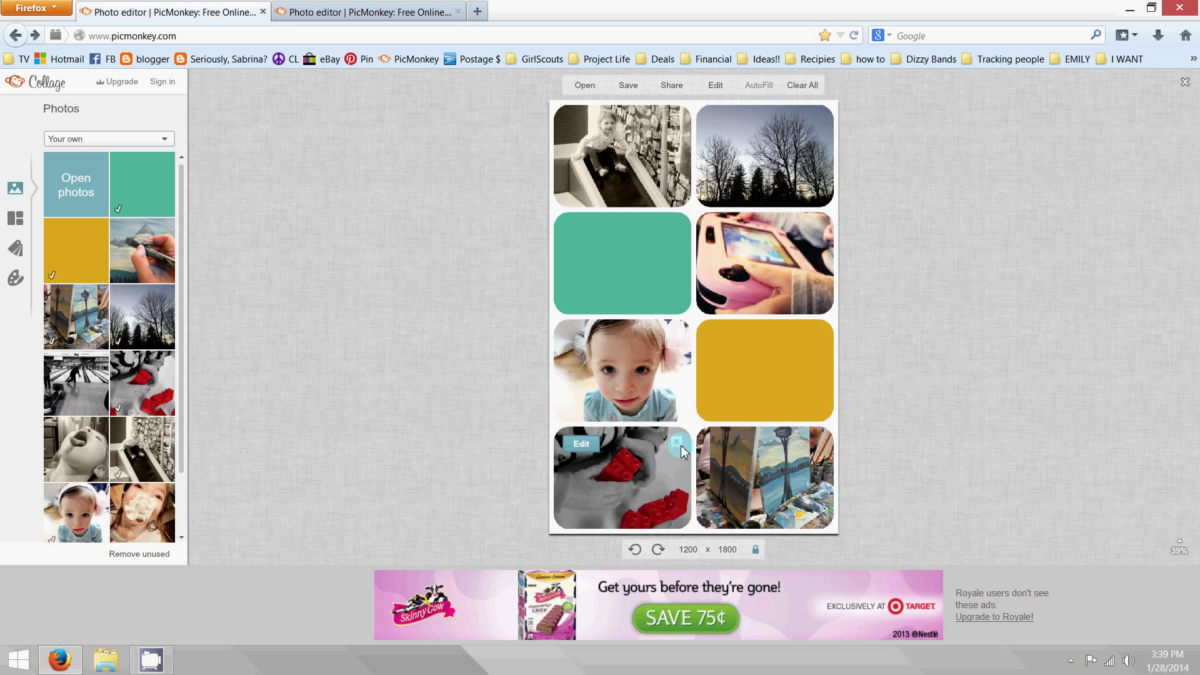
{"action": "left_click", "coordinate": [678, 442]}
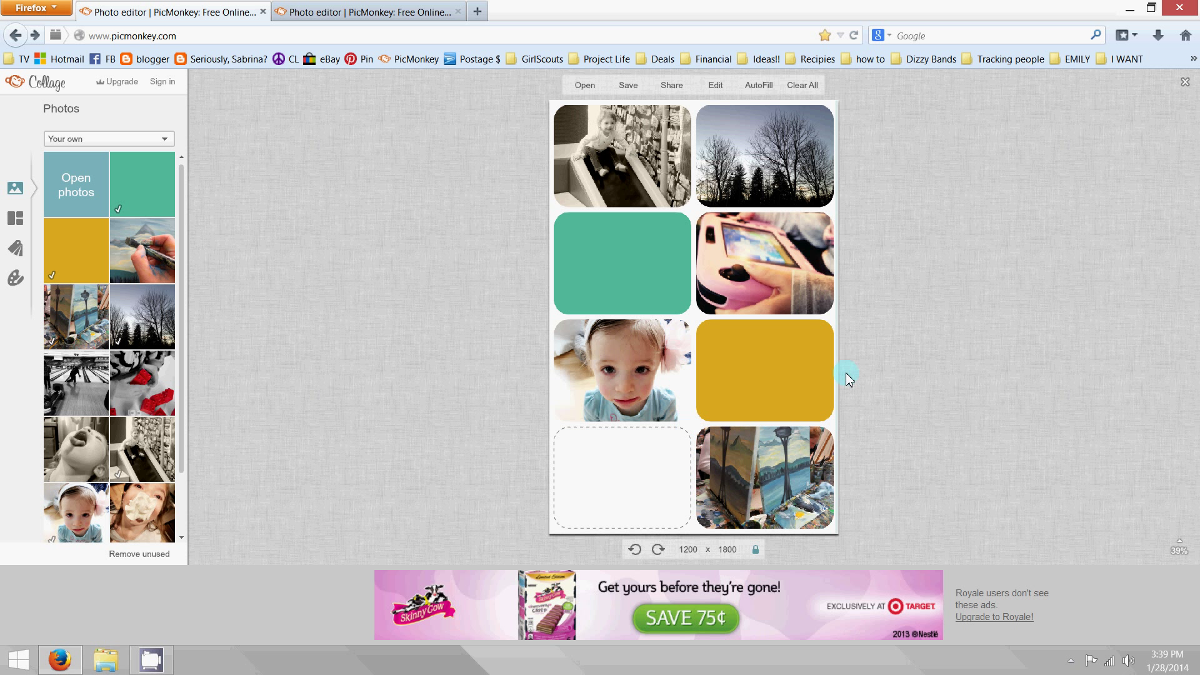
{"action": "mouse_move", "coordinate": [793, 225]}
{"action": "left_click", "coordinate": [819, 120]}
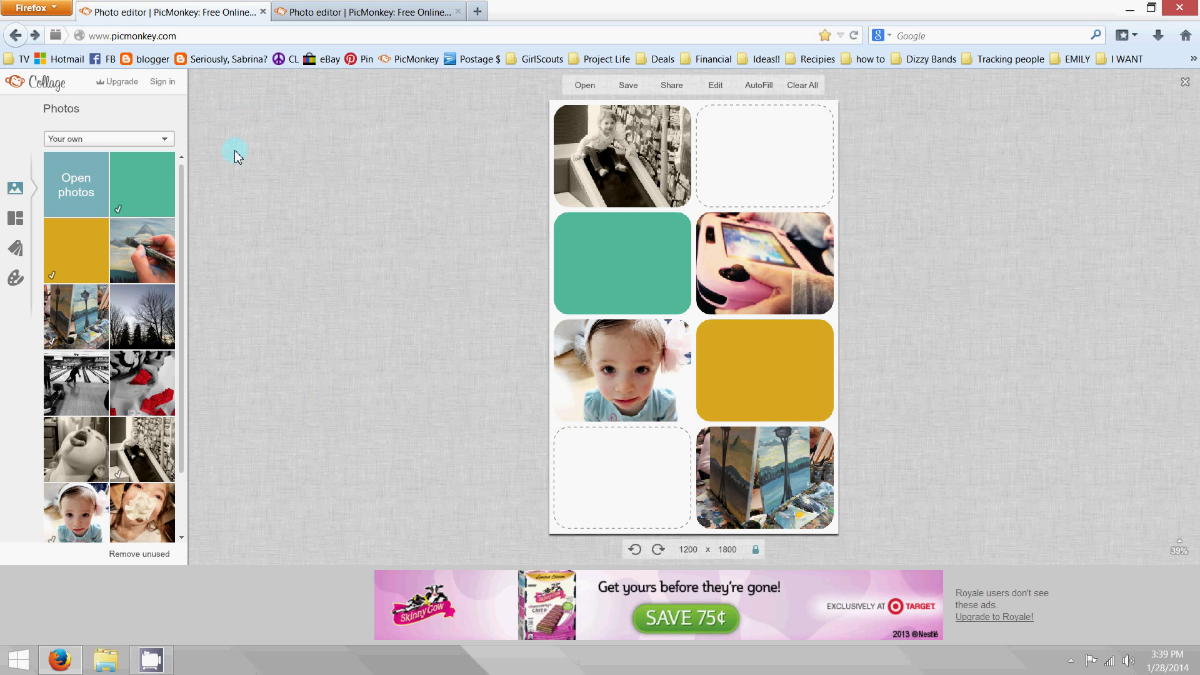
{"action": "mouse_move", "coordinate": [632, 466]}
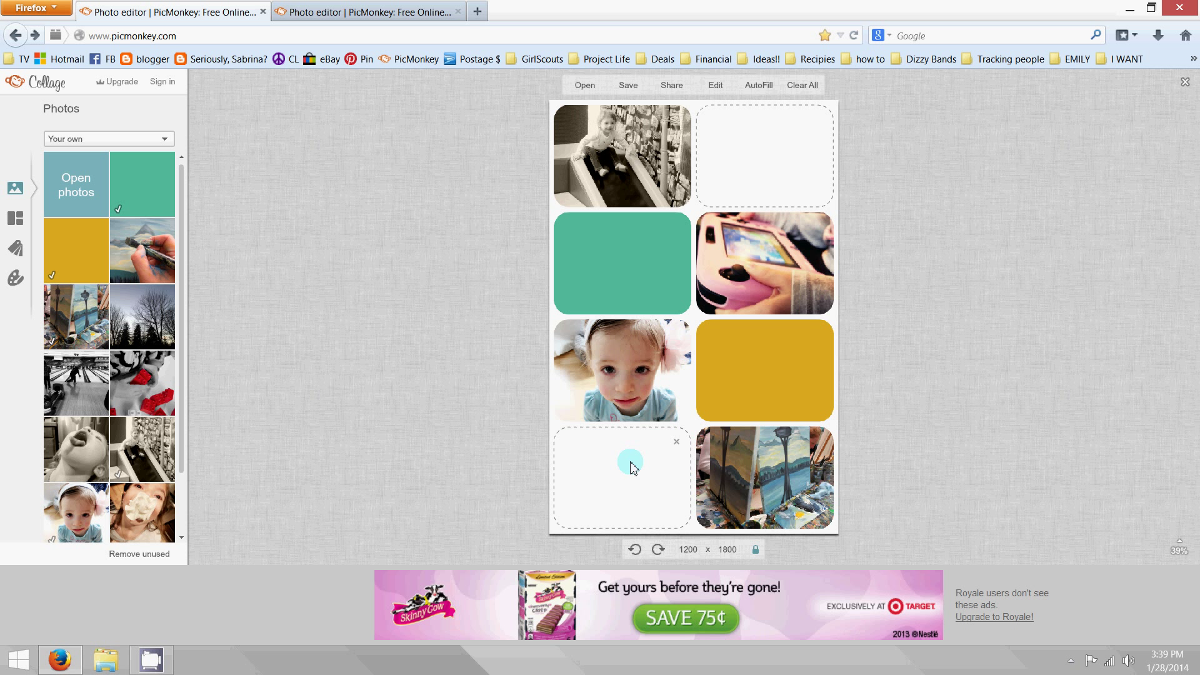
{"action": "left_click", "coordinate": [677, 442]}
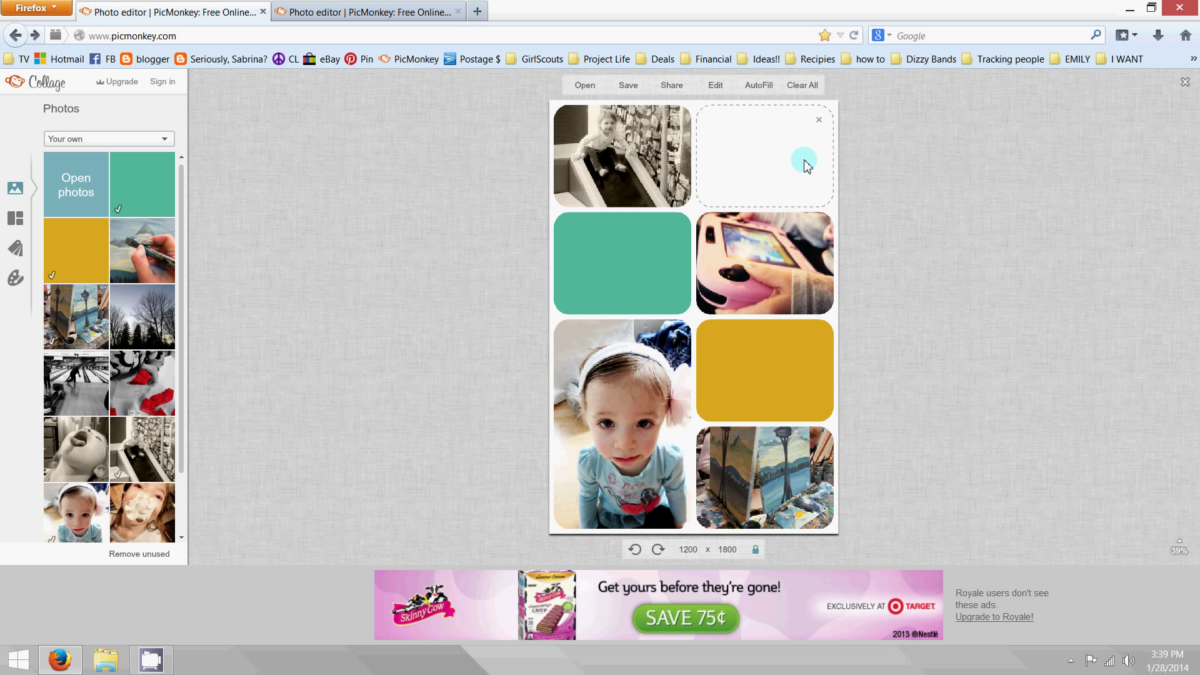
Save the collage at Sean quality in the tutorial folder as PicMonkey Collage111.jpg.
{"action": "left_click", "coordinate": [644, 92]}
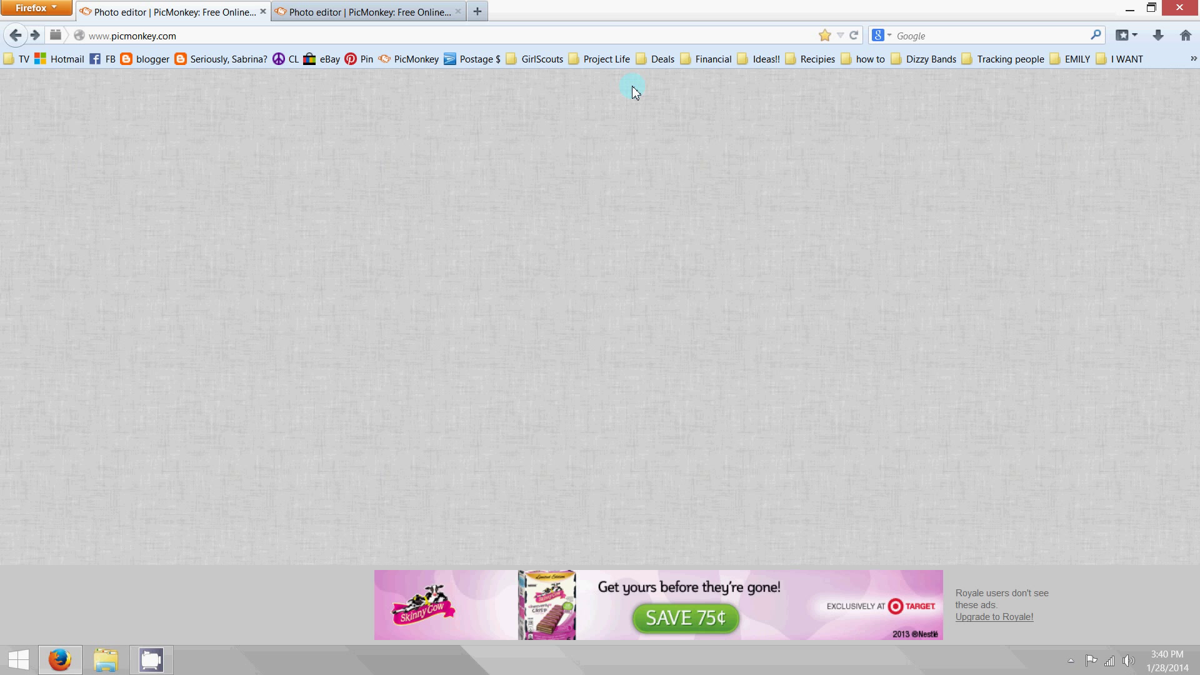
{"action": "left_click", "coordinate": [200, 242]}
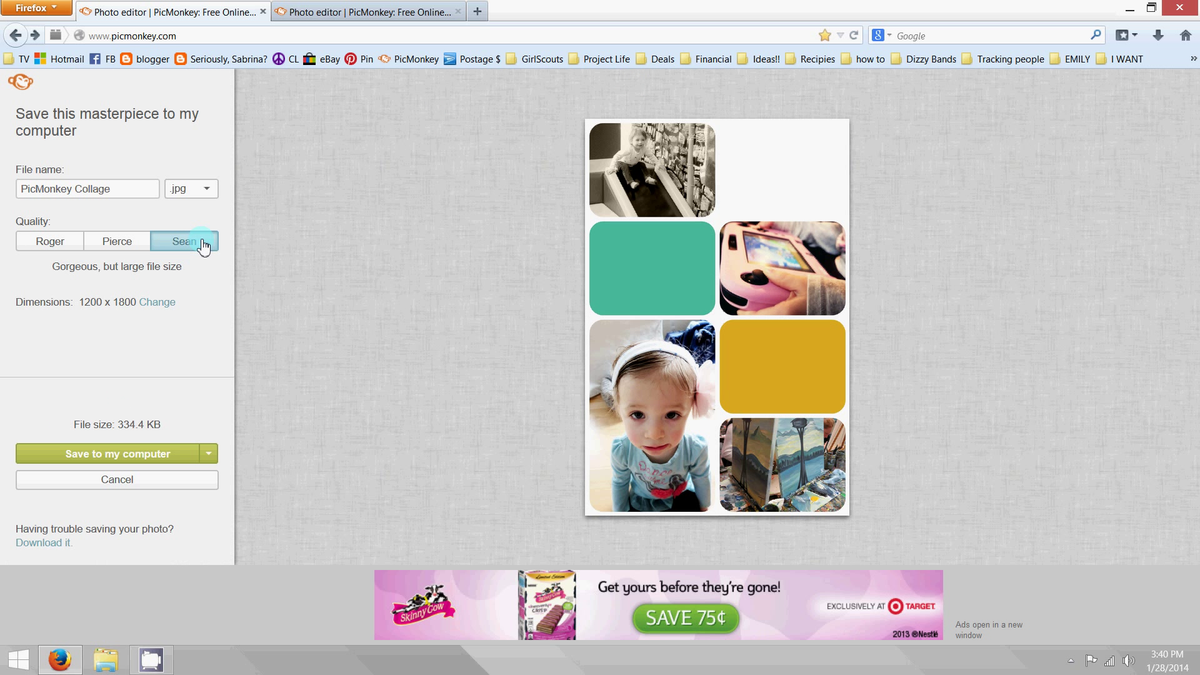
{"action": "left_click", "coordinate": [148, 461]}
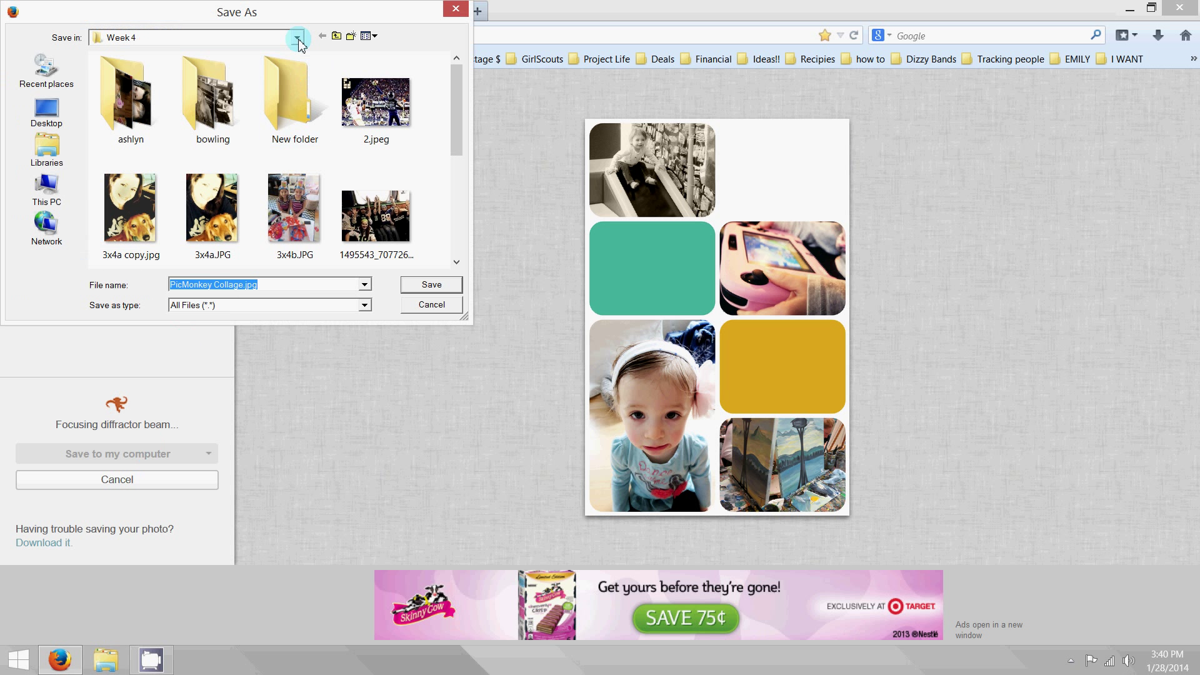
{"action": "left_click", "coordinate": [298, 39]}
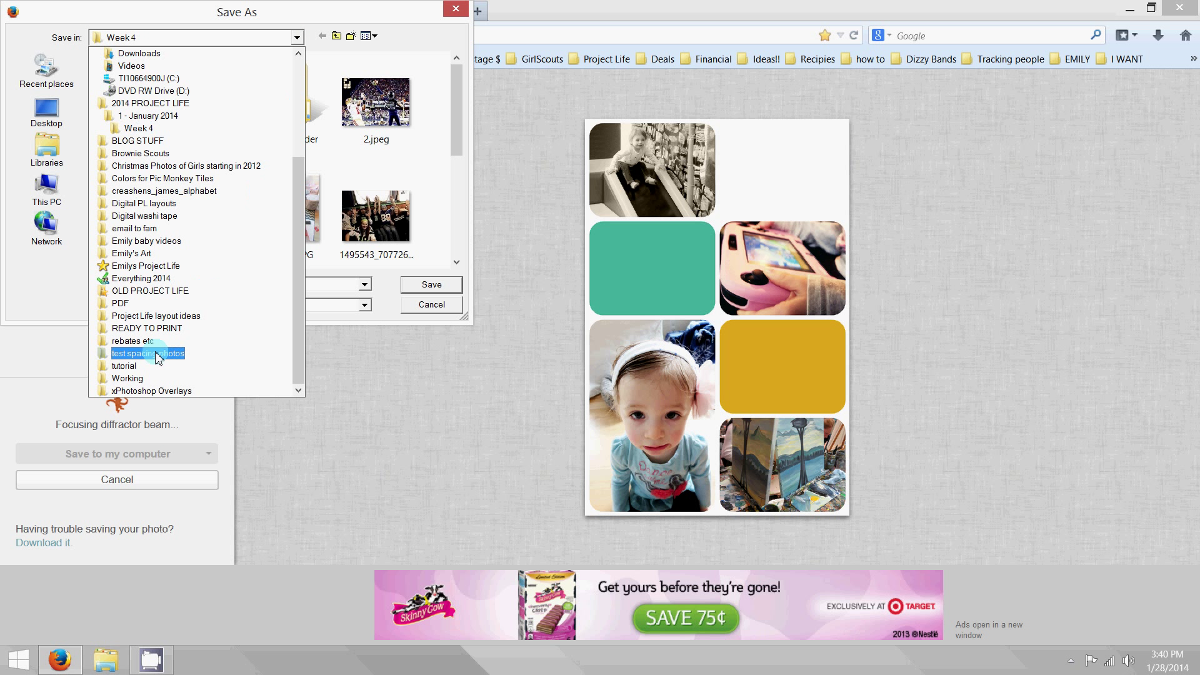
{"action": "left_click", "coordinate": [144, 366]}
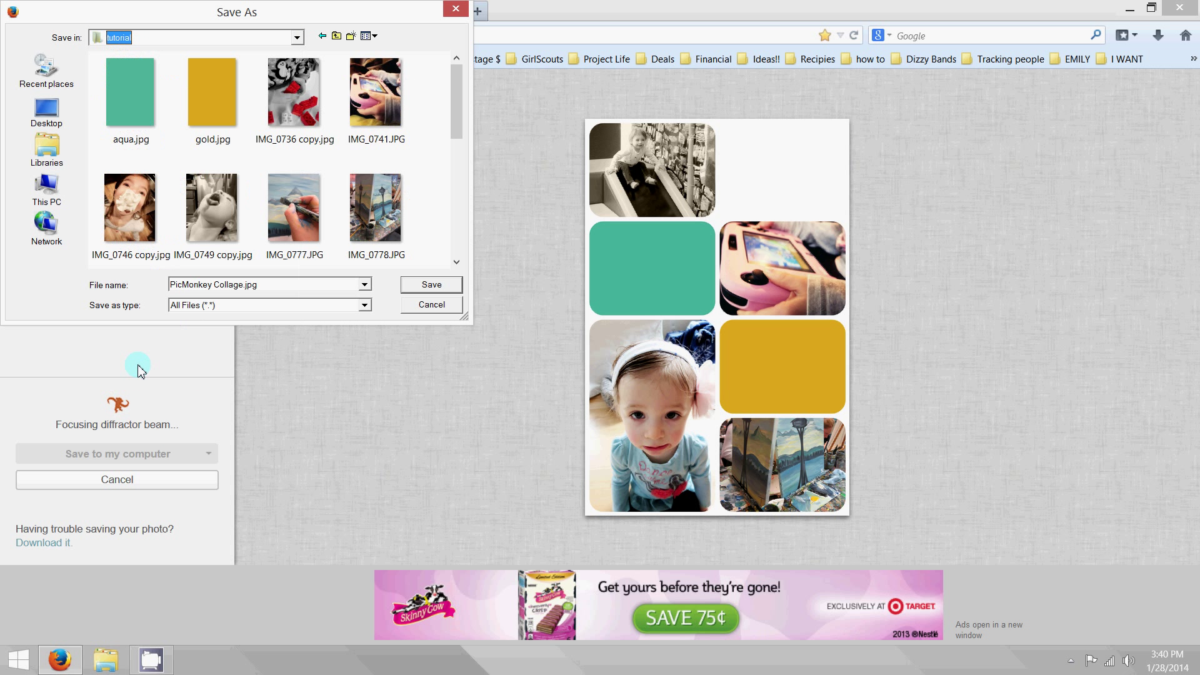
{"action": "left_click", "coordinate": [238, 285]}
{"action": "left_click", "coordinate": [239, 285]}
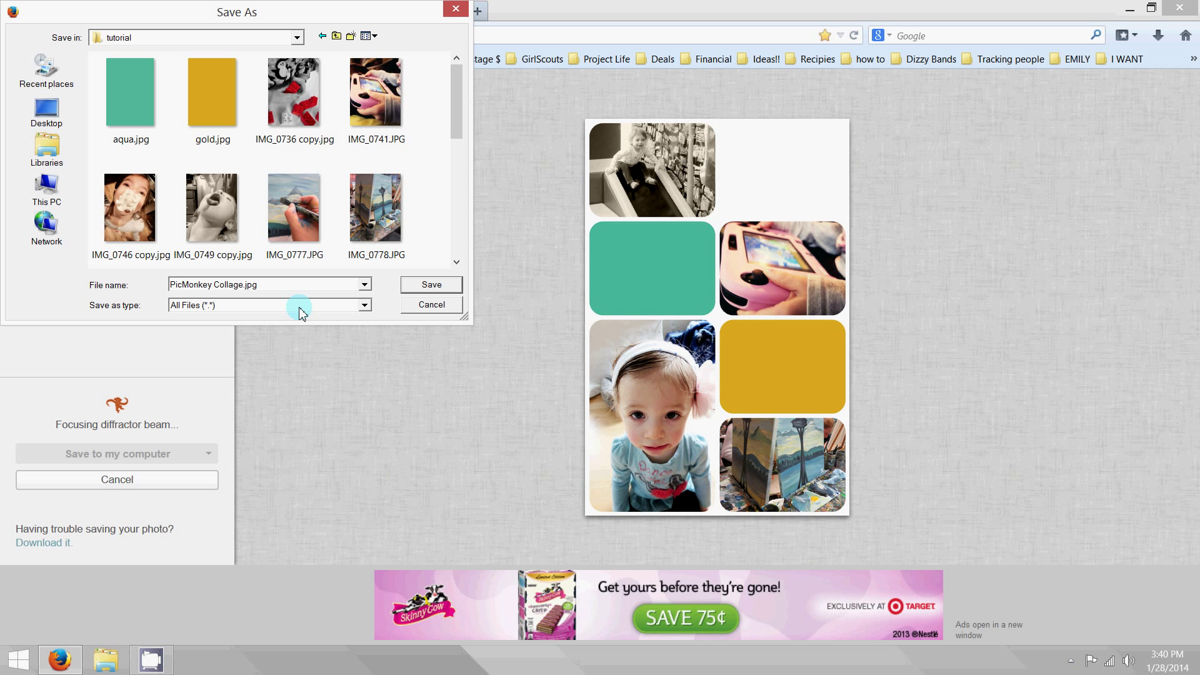
{"action": "type", "text": "111"}
{"action": "key", "text": "ctrl+a"}
{"action": "key", "text": "Return"}
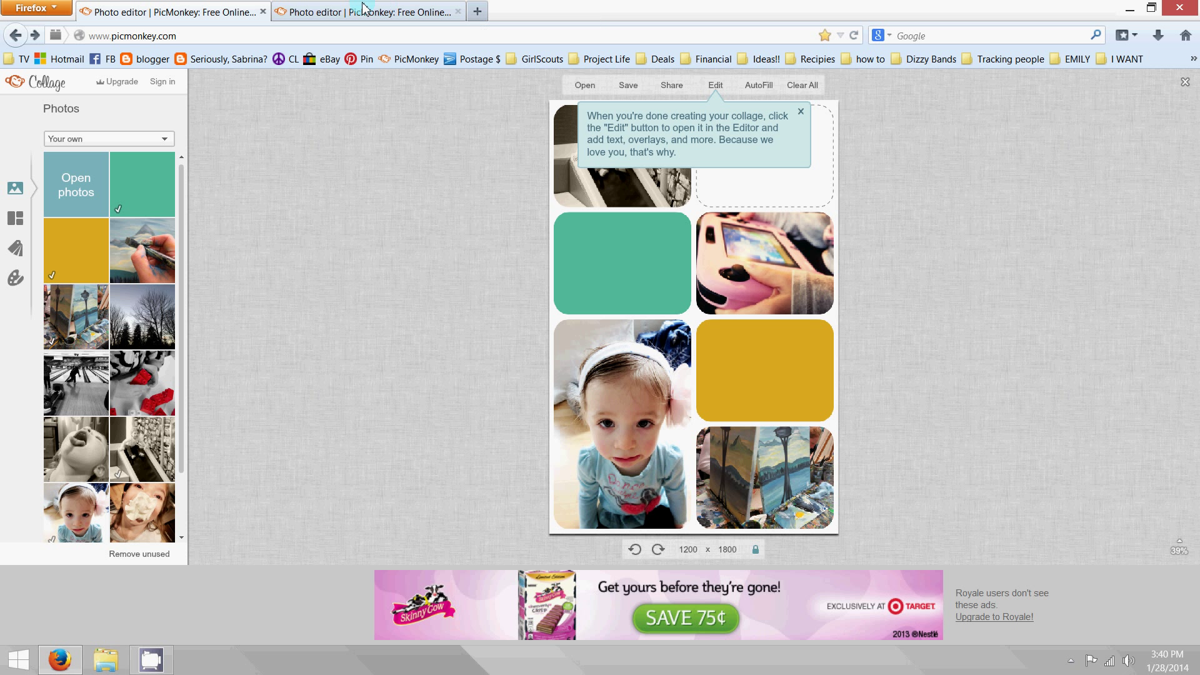
Leave the blank collage in the second browser tab and open PicMonkey Collage111.jpg for photo editing.
{"action": "left_click", "coordinate": [368, 7]}
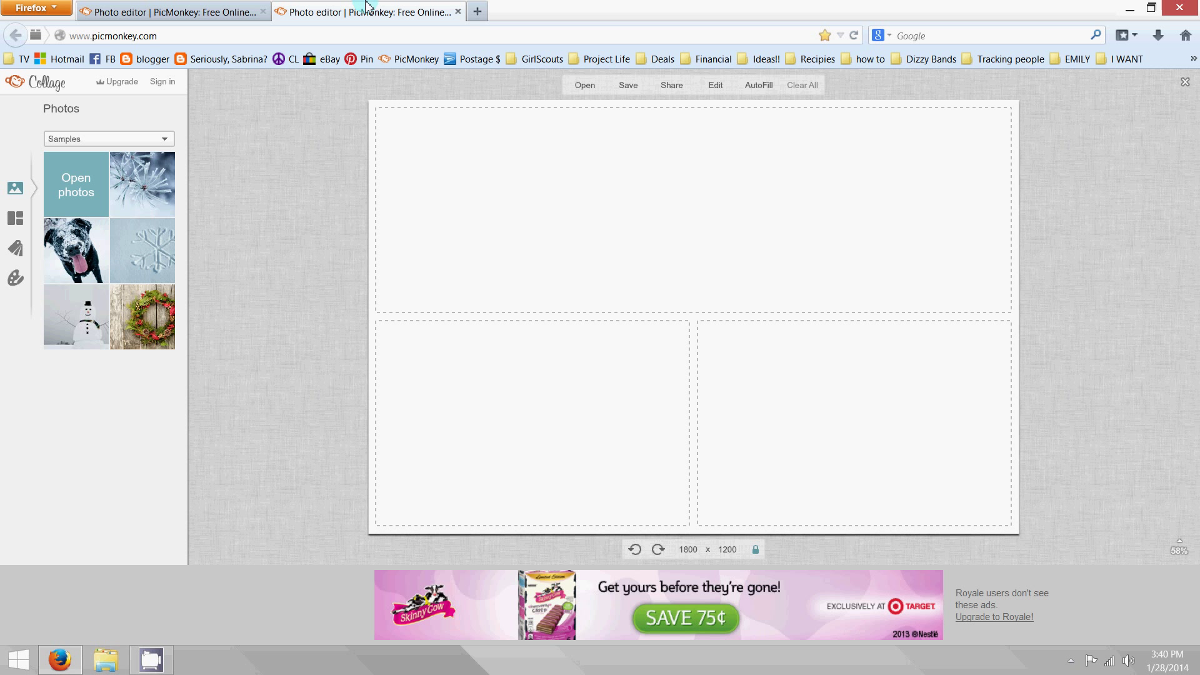
{"action": "left_click", "coordinate": [401, 59]}
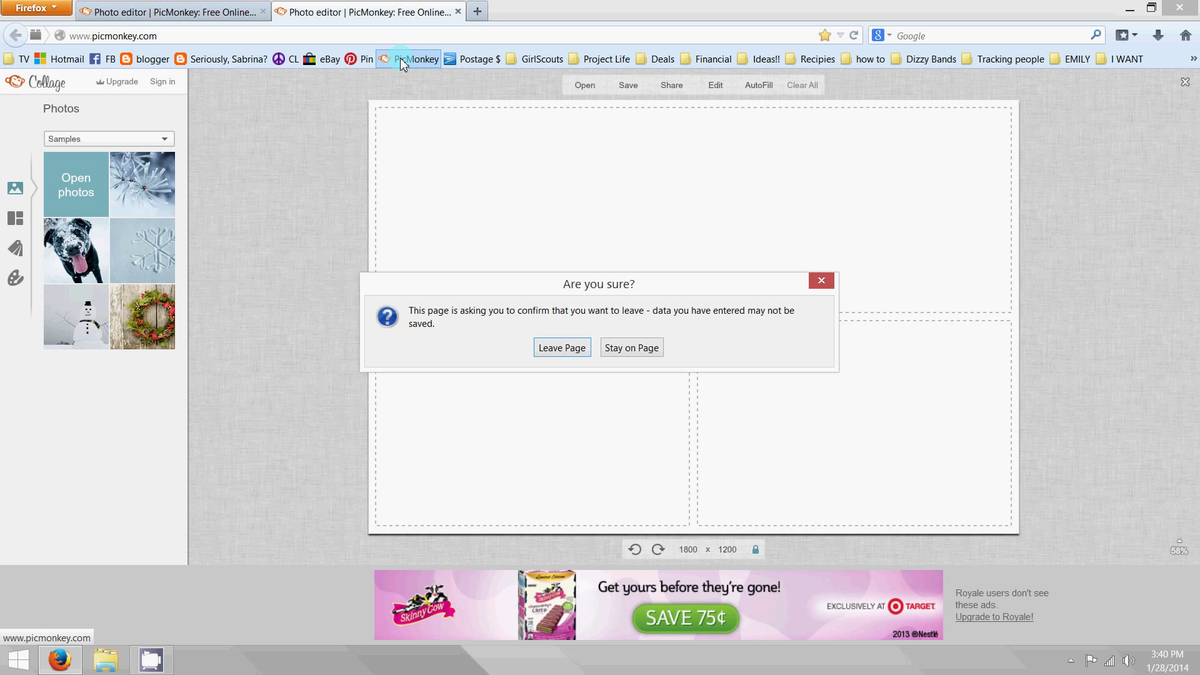
{"action": "left_click", "coordinate": [563, 348]}
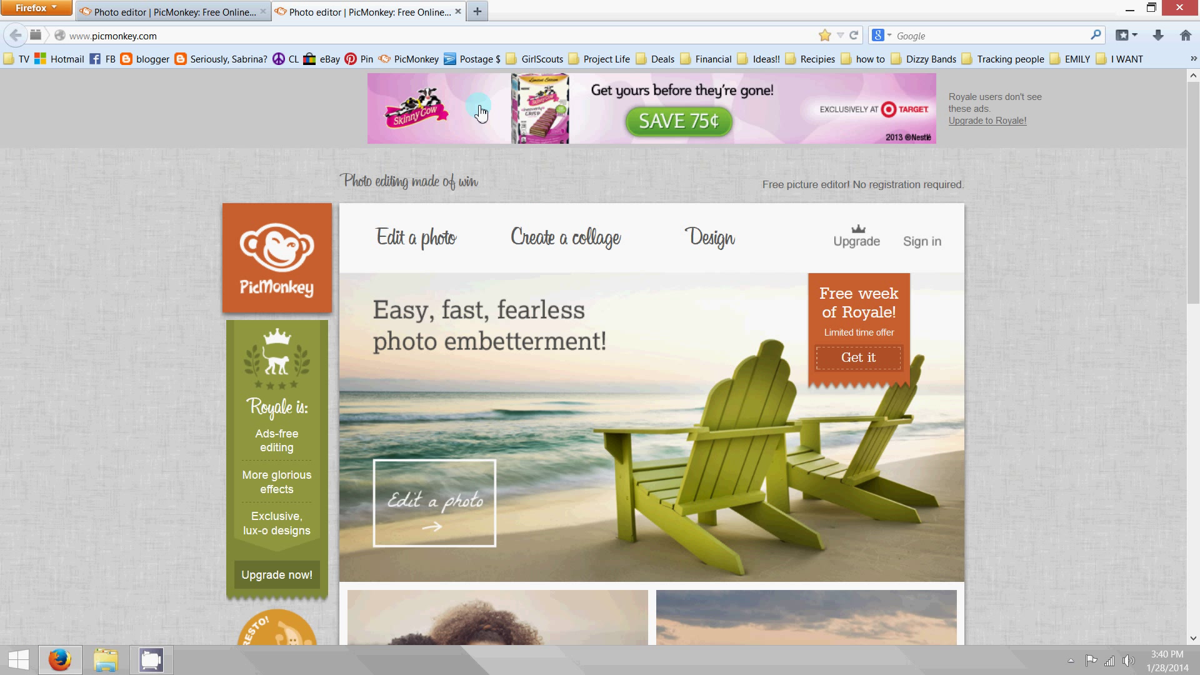
{"action": "left_click", "coordinate": [408, 241]}
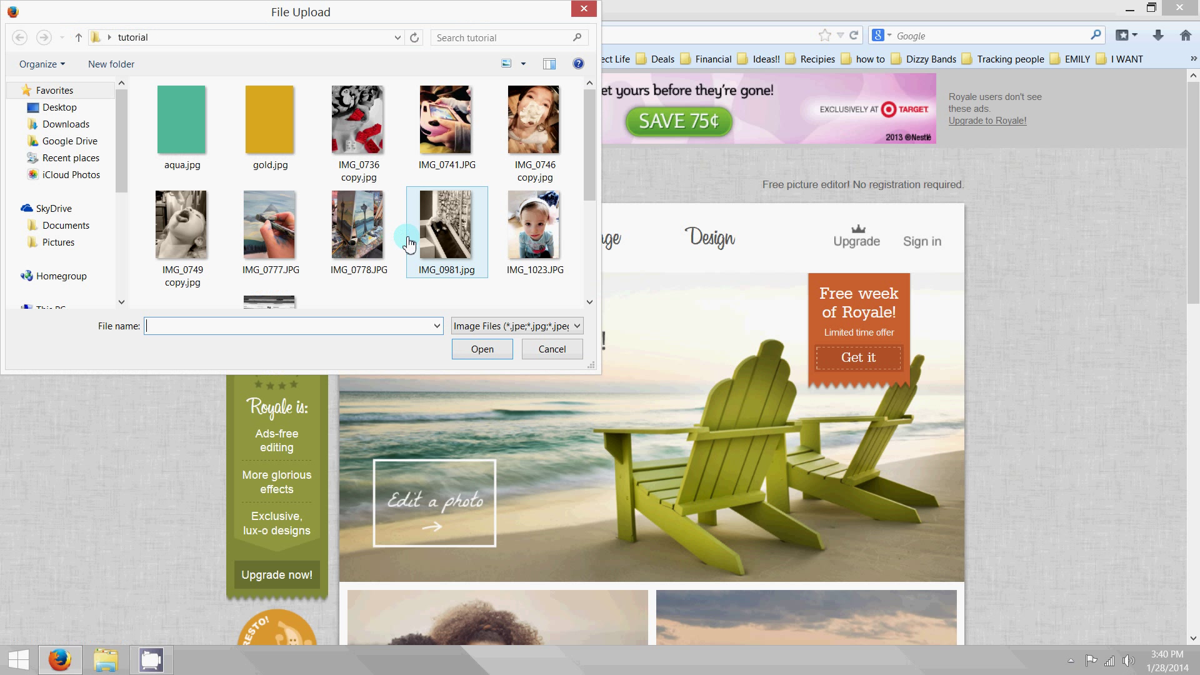
{"action": "left_click_drag", "start_coordinate": [588, 174], "coordinate": [587, 286]}
{"action": "left_click", "coordinate": [271, 264]}
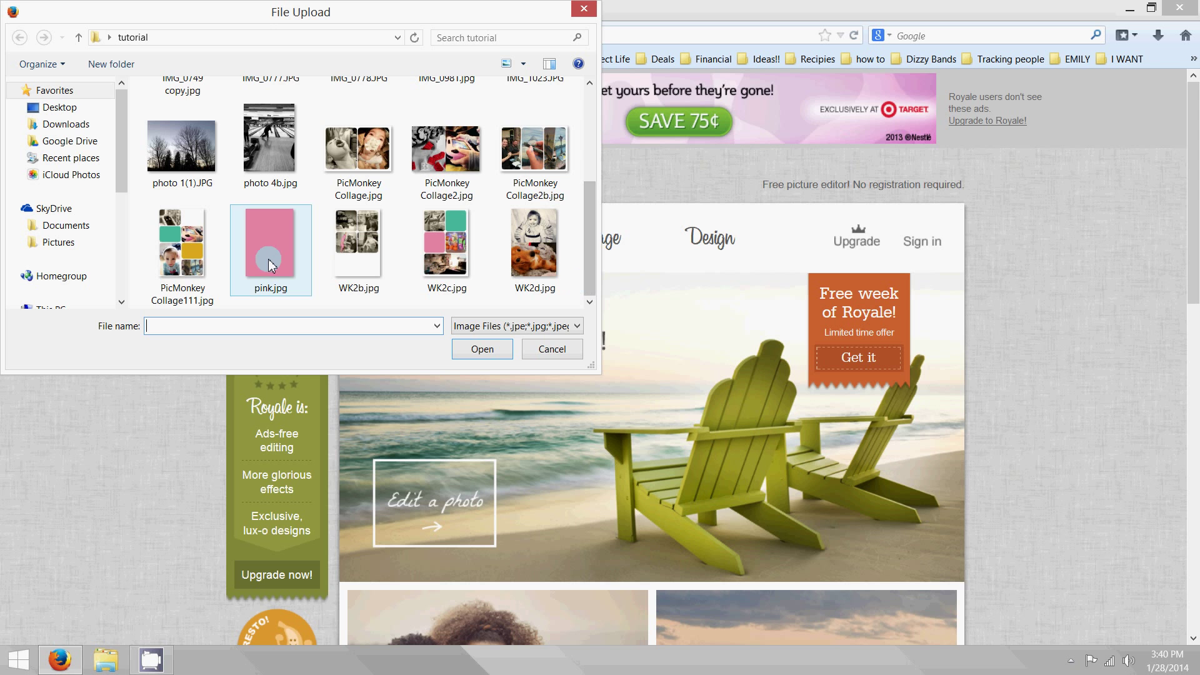
{"action": "double_click", "coordinate": [193, 243]}
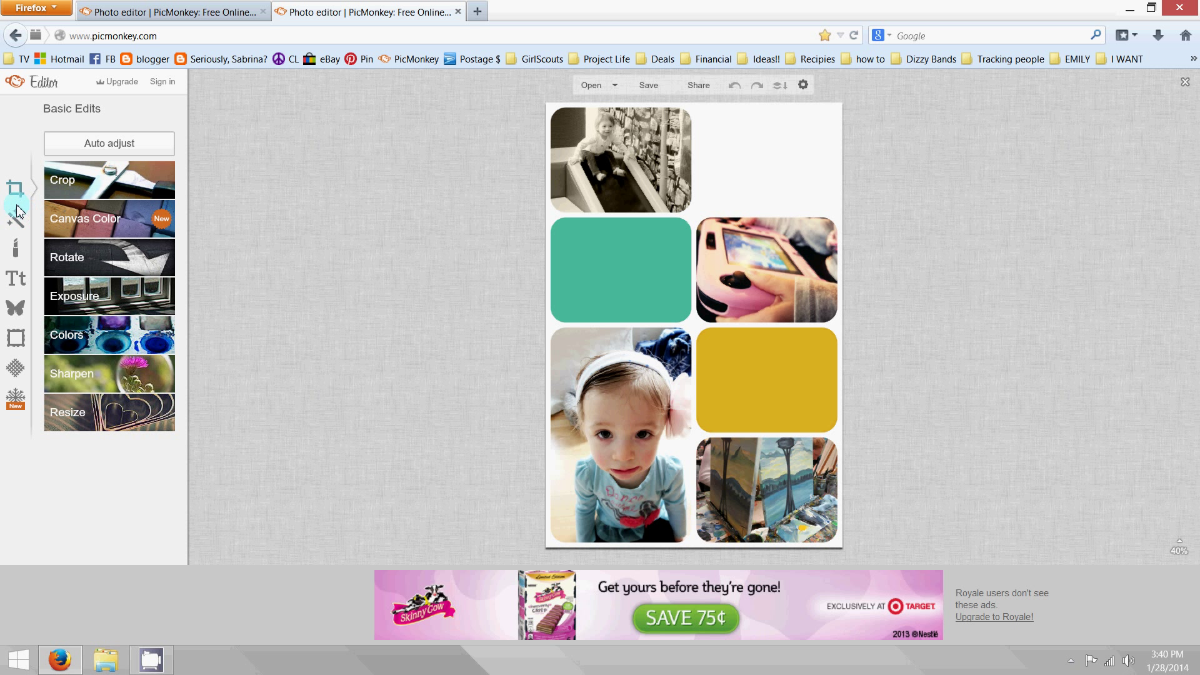
Add a Simple Edge frame to the collage image with a white outer color.
{"action": "left_click", "coordinate": [15, 347]}
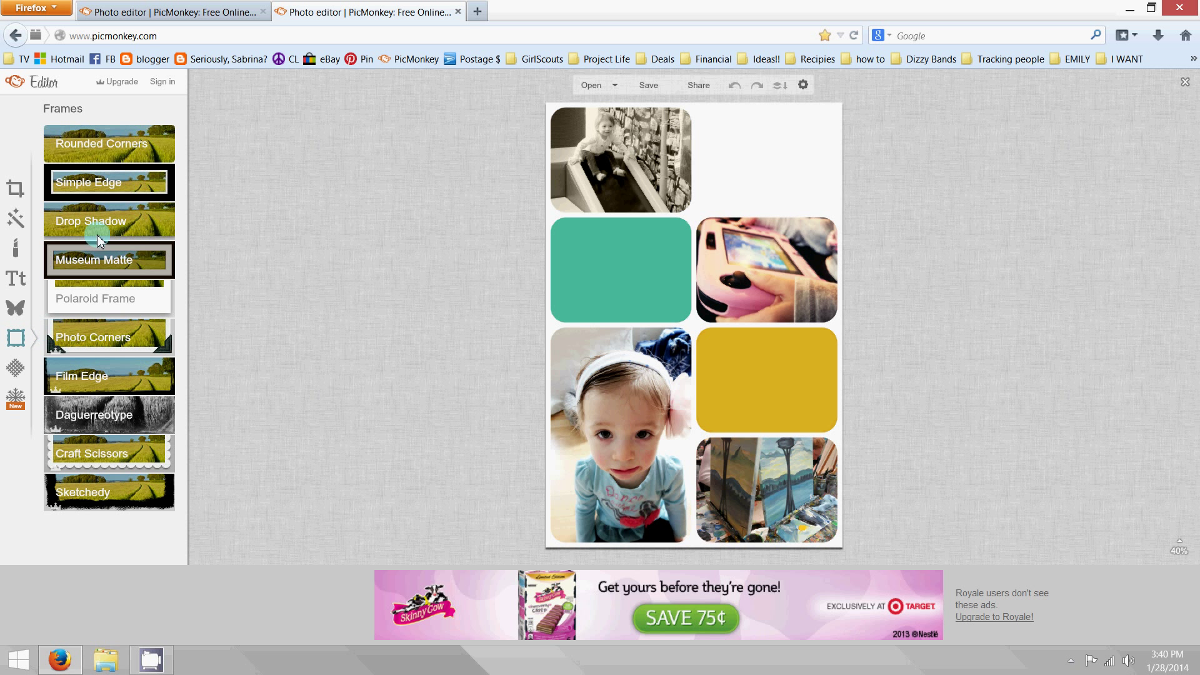
{"action": "left_click", "coordinate": [130, 196]}
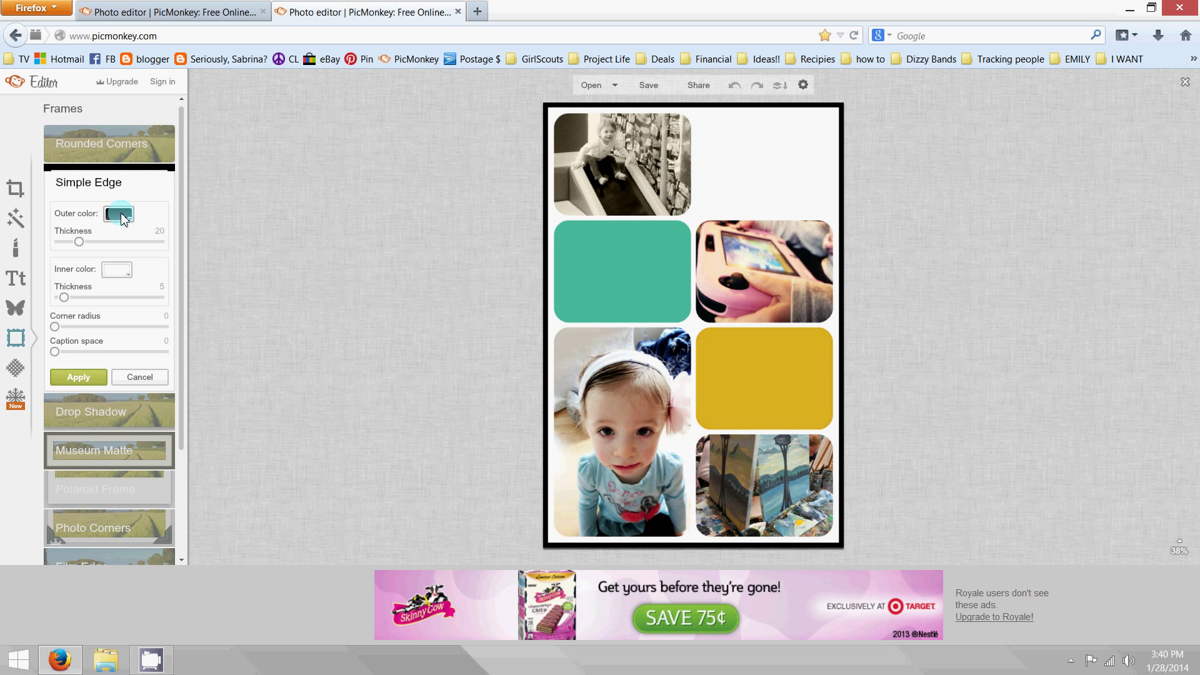
{"action": "left_click", "coordinate": [127, 217]}
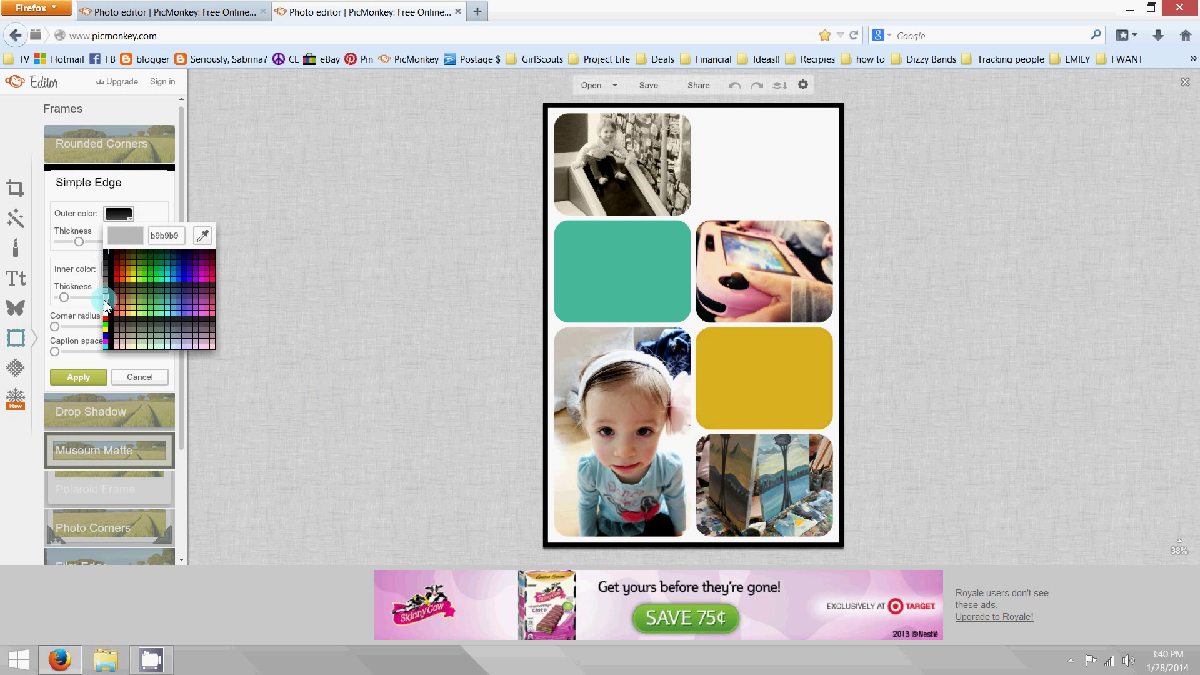
{"action": "left_click", "coordinate": [107, 317]}
{"action": "left_click", "coordinate": [106, 317]}
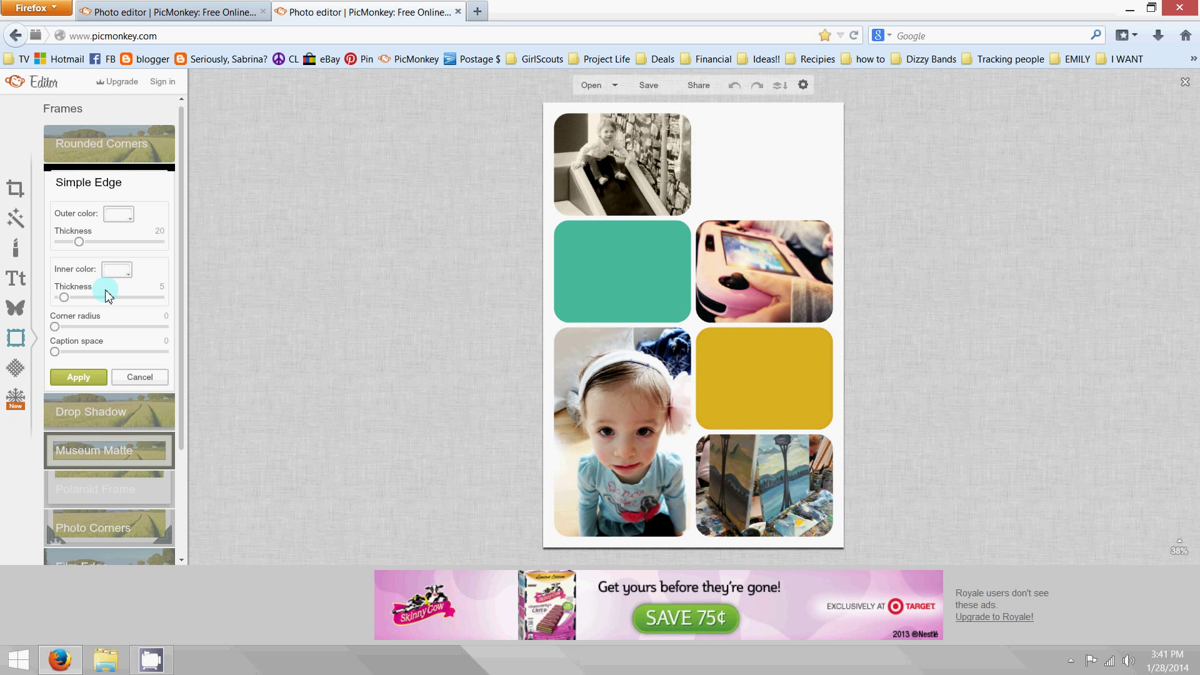
Set the Simple Edge frame's inner thickness to 0 and its outer thickness to 30, letting the unresponsive plugin continue.
{"action": "left_click", "coordinate": [117, 270]}
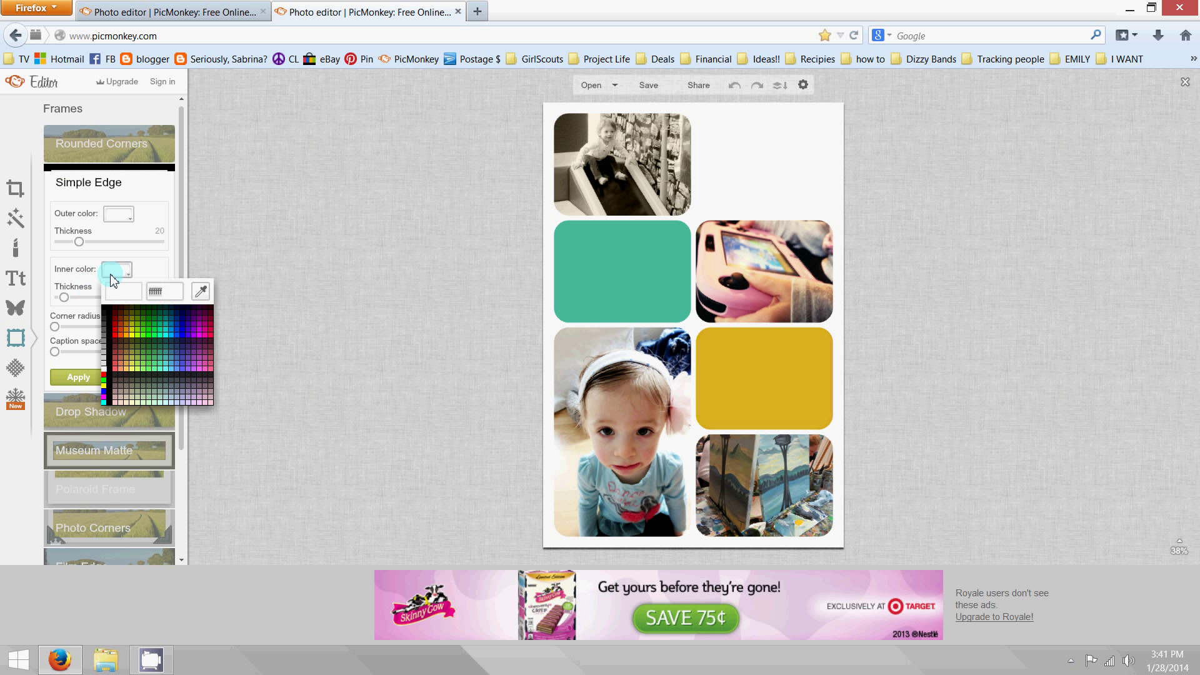
{"action": "left_click", "coordinate": [63, 298]}
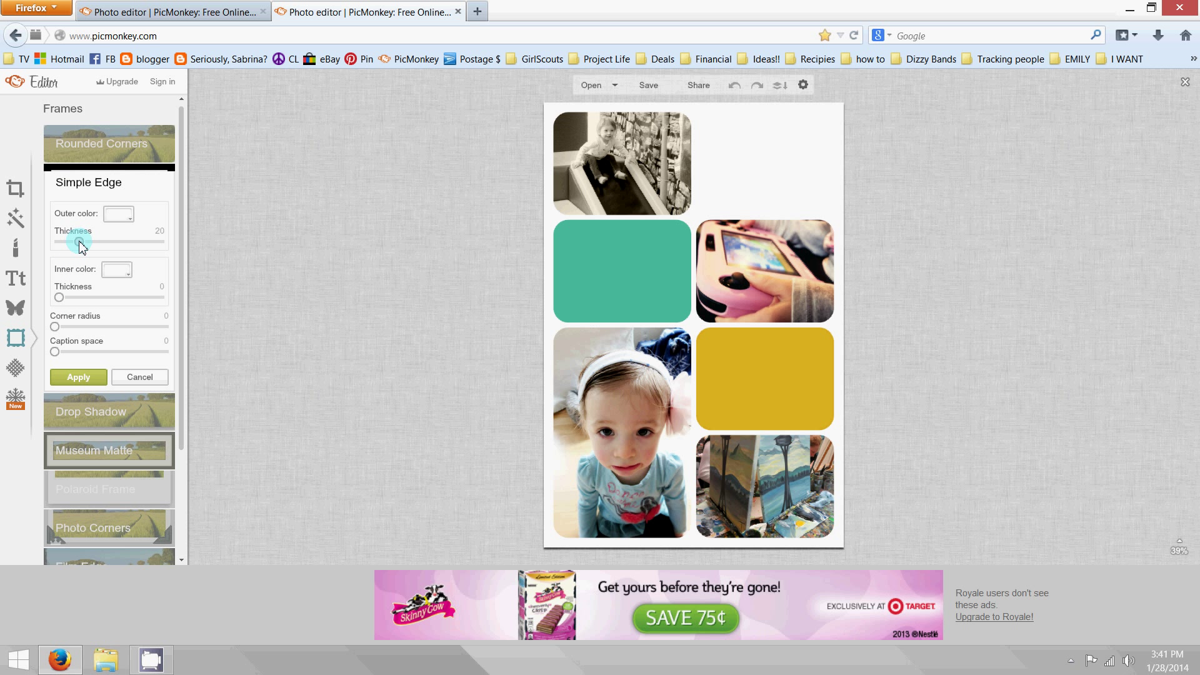
{"action": "left_click_drag", "start_coordinate": [80, 245], "coordinate": [87, 260]}
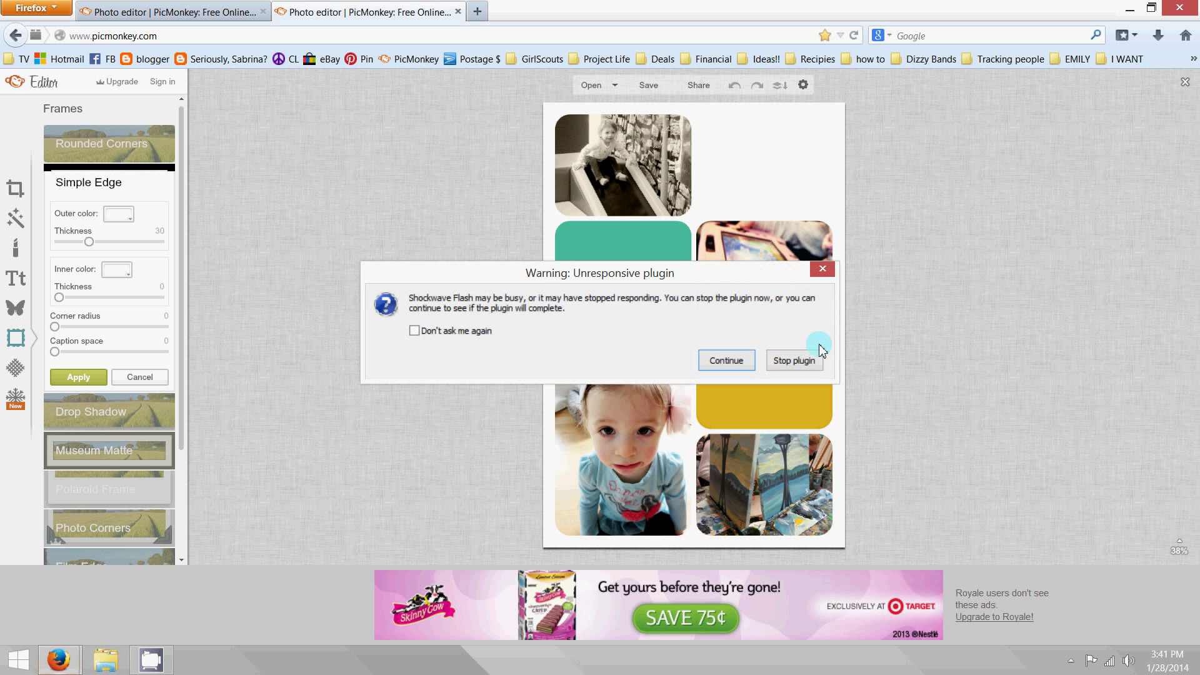
{"action": "left_click", "coordinate": [725, 361]}
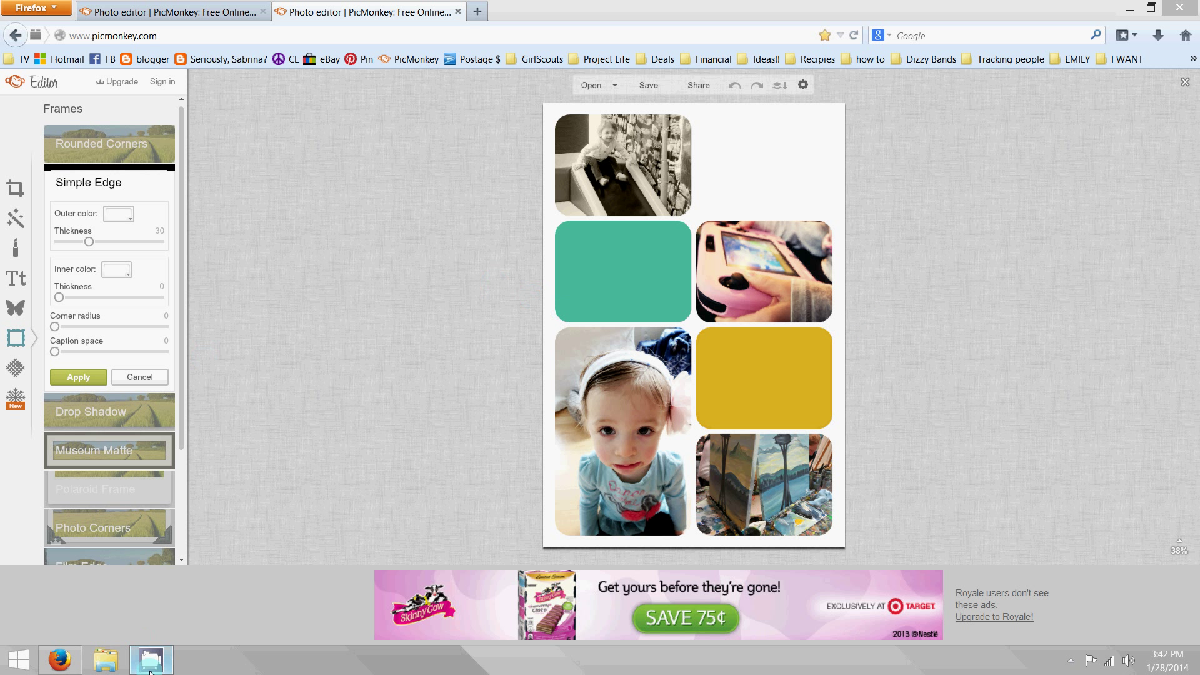
{"action": "mouse_move", "coordinate": [157, 670]}
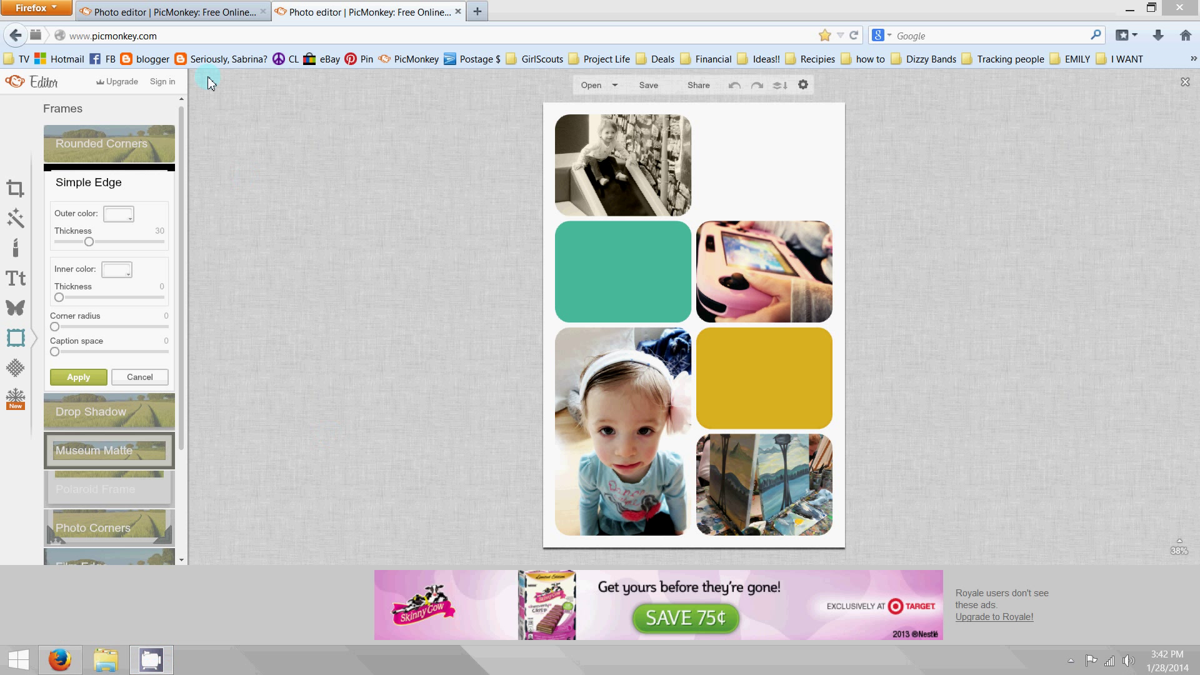
Return to the collage in the first browser tab, dismiss the editing tip and set the background spacing to 49.
{"action": "left_click", "coordinate": [181, 11]}
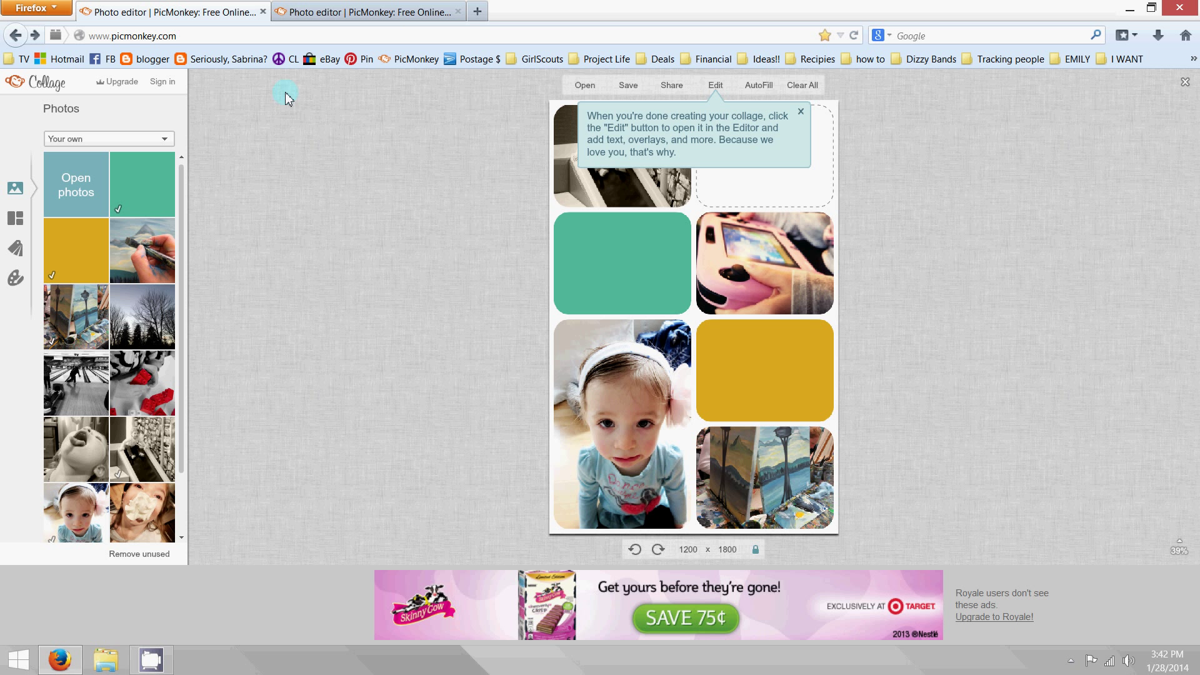
{"action": "left_click", "coordinate": [718, 124]}
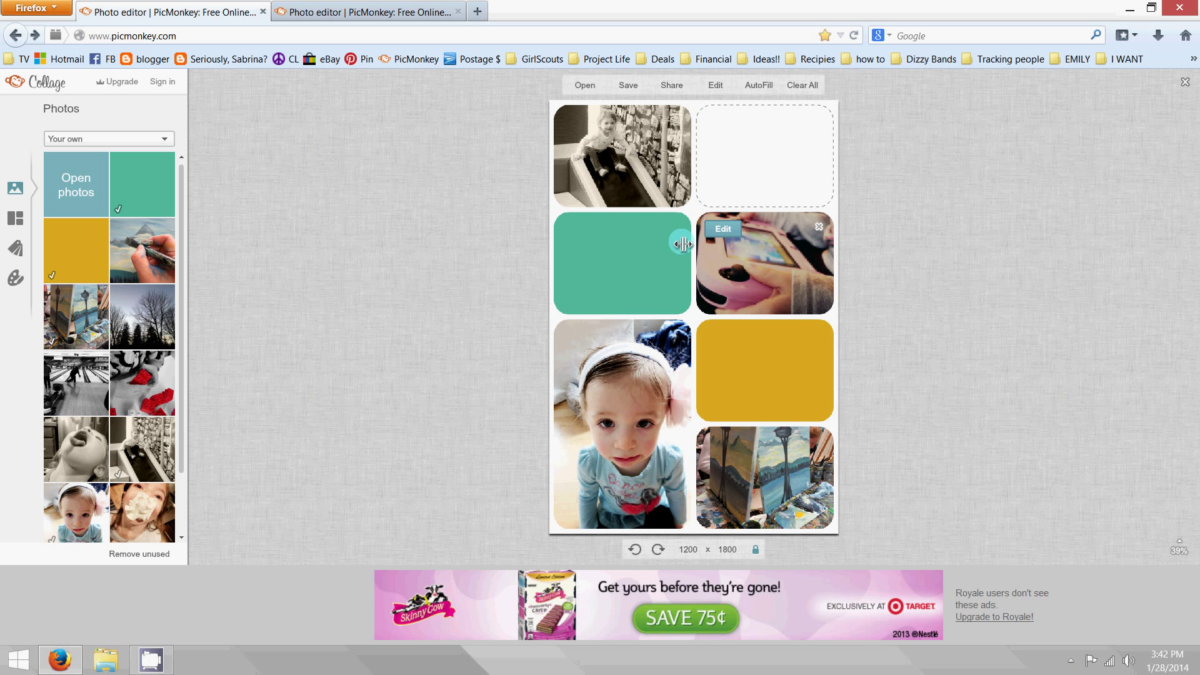
{"action": "left_click", "coordinate": [16, 218]}
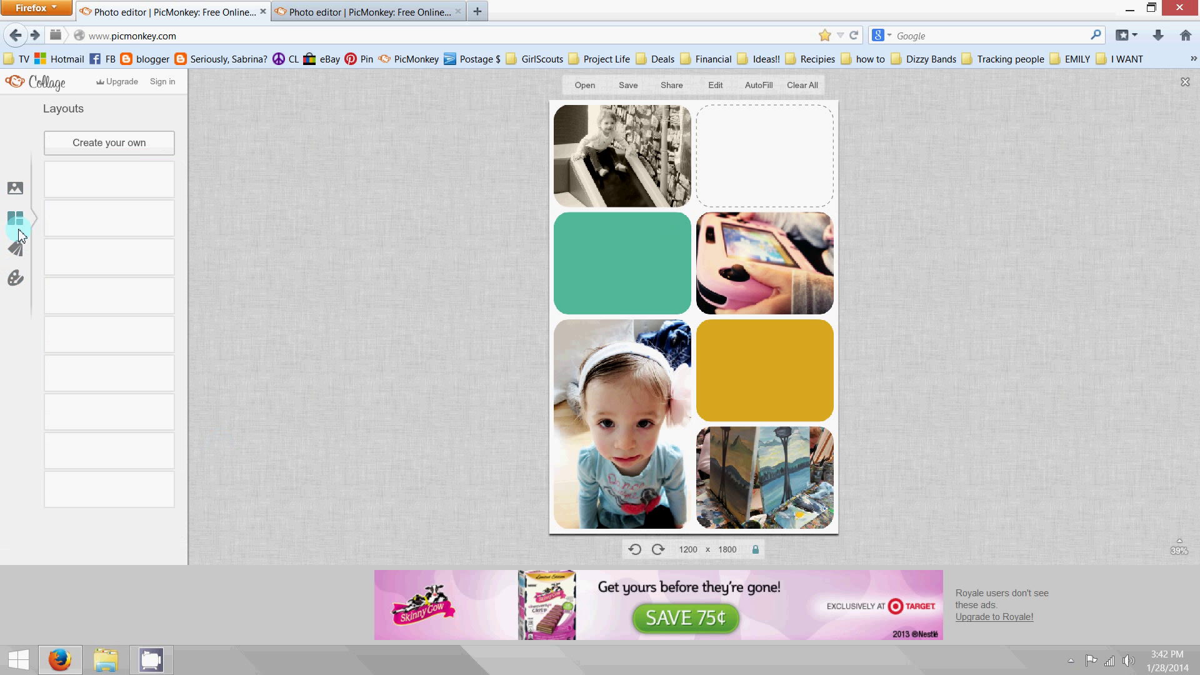
{"action": "left_click", "coordinate": [18, 283]}
{"action": "left_click", "coordinate": [494, 312]}
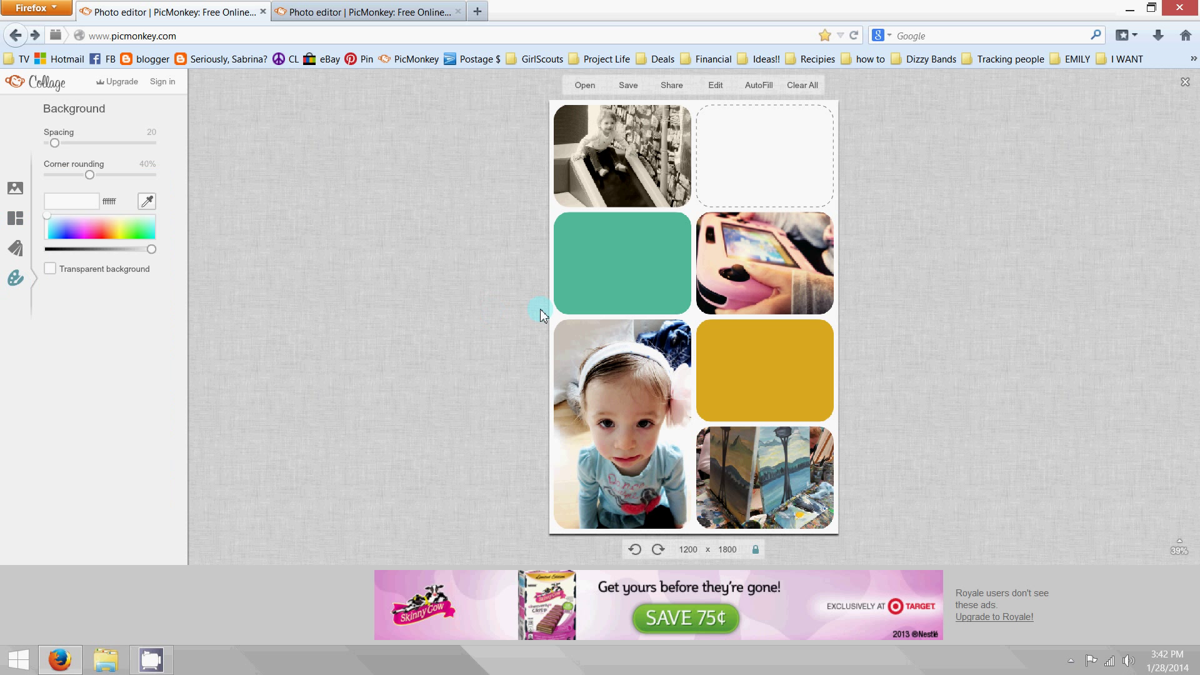
{"action": "left_click_drag", "start_coordinate": [54, 143], "coordinate": [64, 162]}
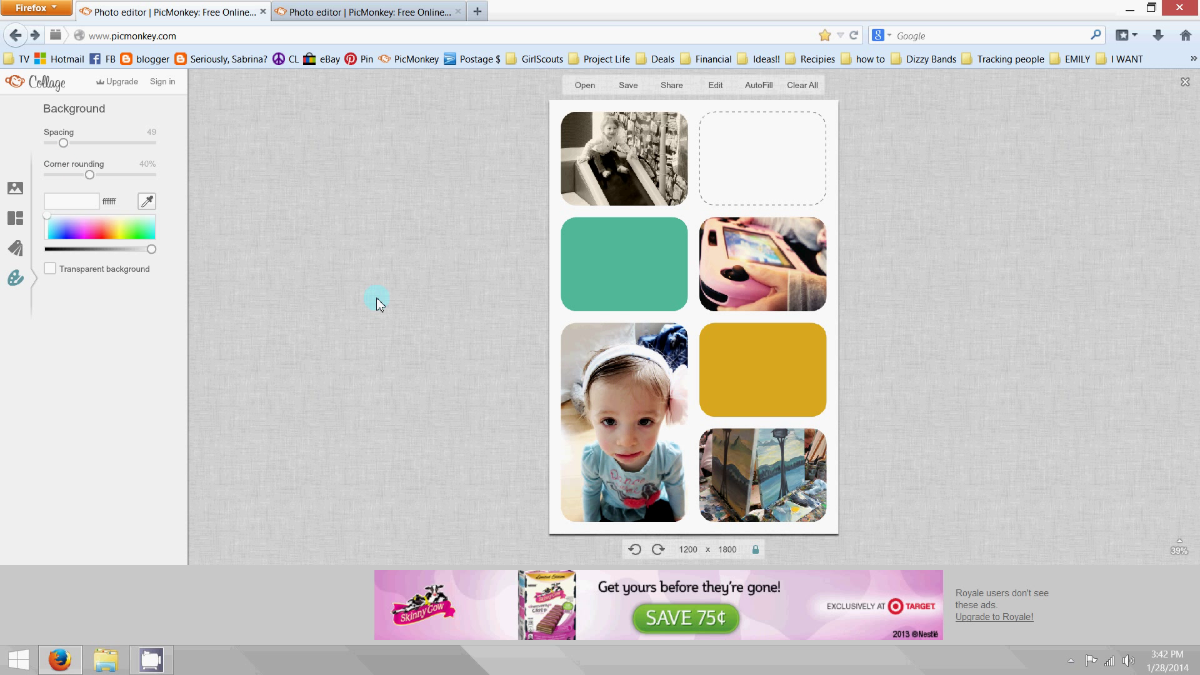
{"action": "left_click", "coordinate": [543, 336]}
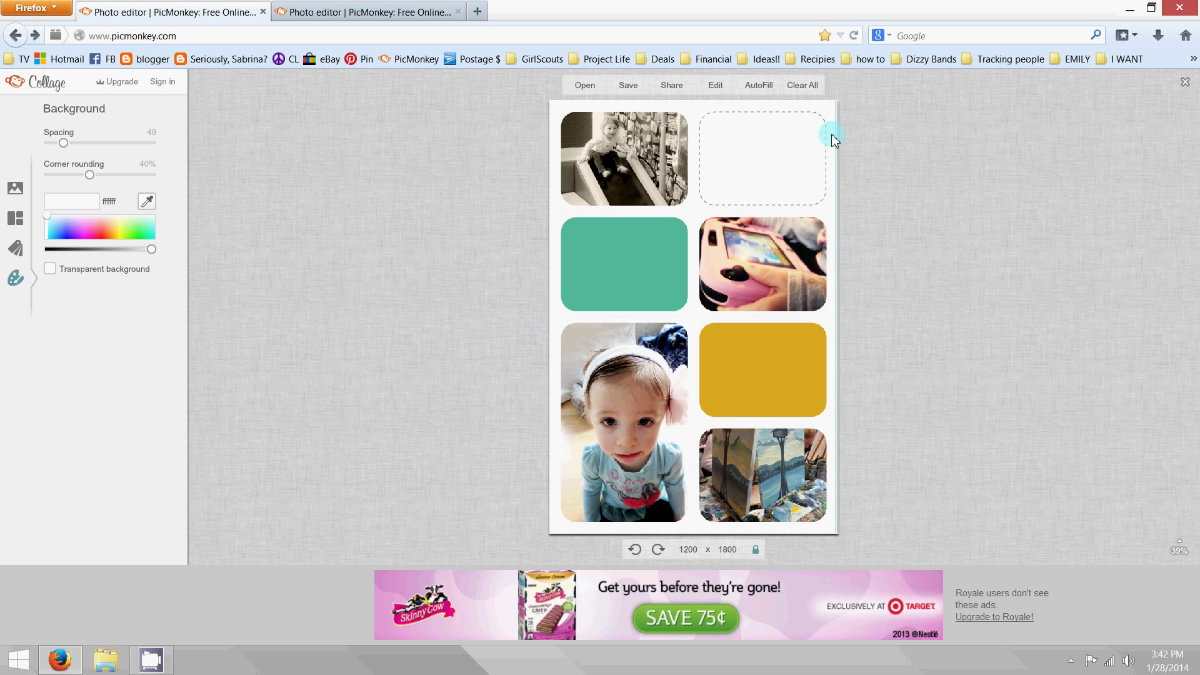
{"action": "left_click_drag", "start_coordinate": [592, 128], "coordinate": [732, 207]}
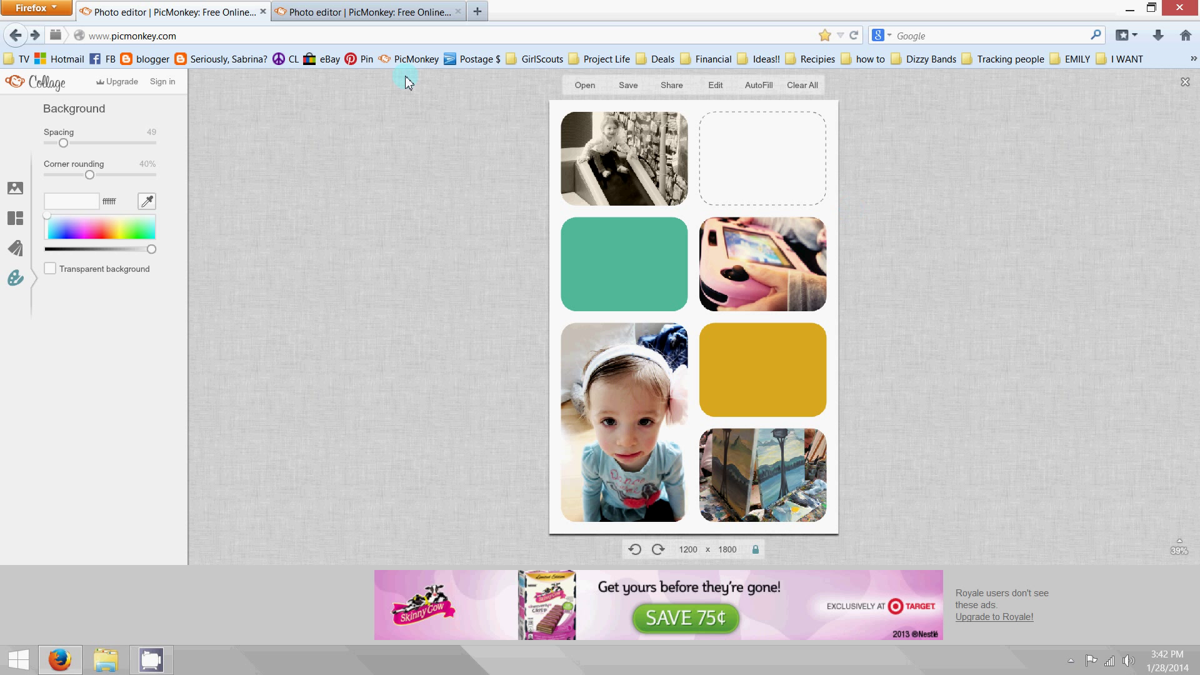
Save the framed image from the second browser tab at Sean quality over PicMonkey Collage111.jpg in the tutorial folder.
{"action": "left_click", "coordinate": [370, 12]}
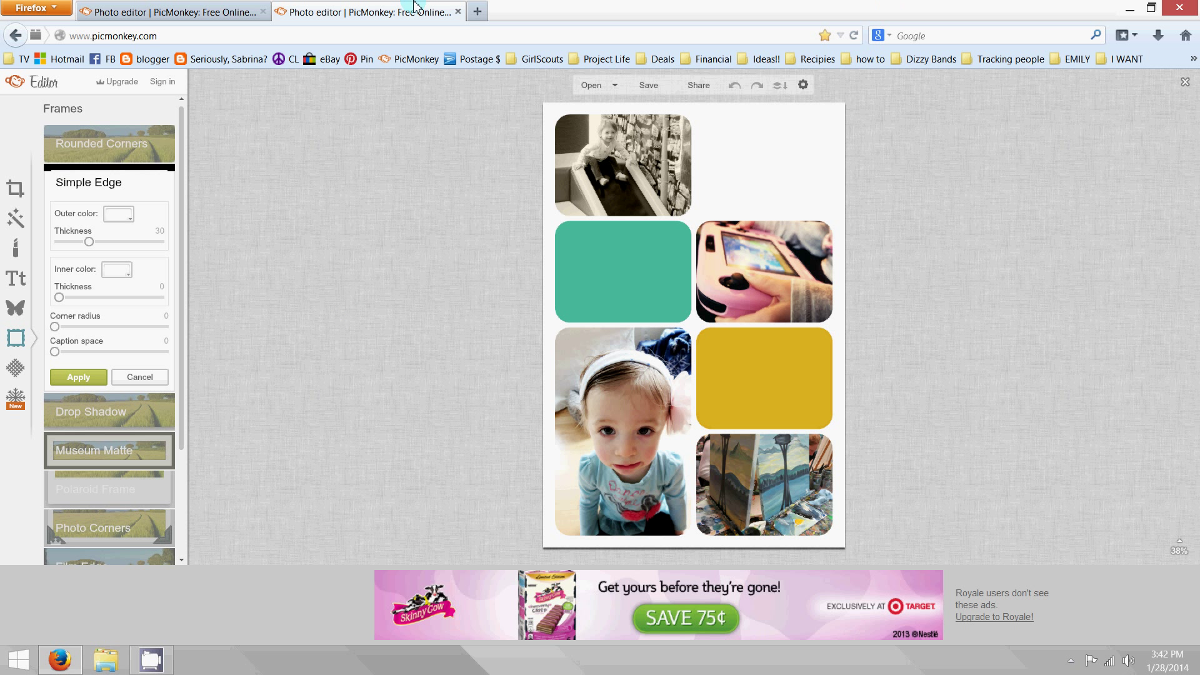
{"action": "left_click", "coordinate": [650, 85]}
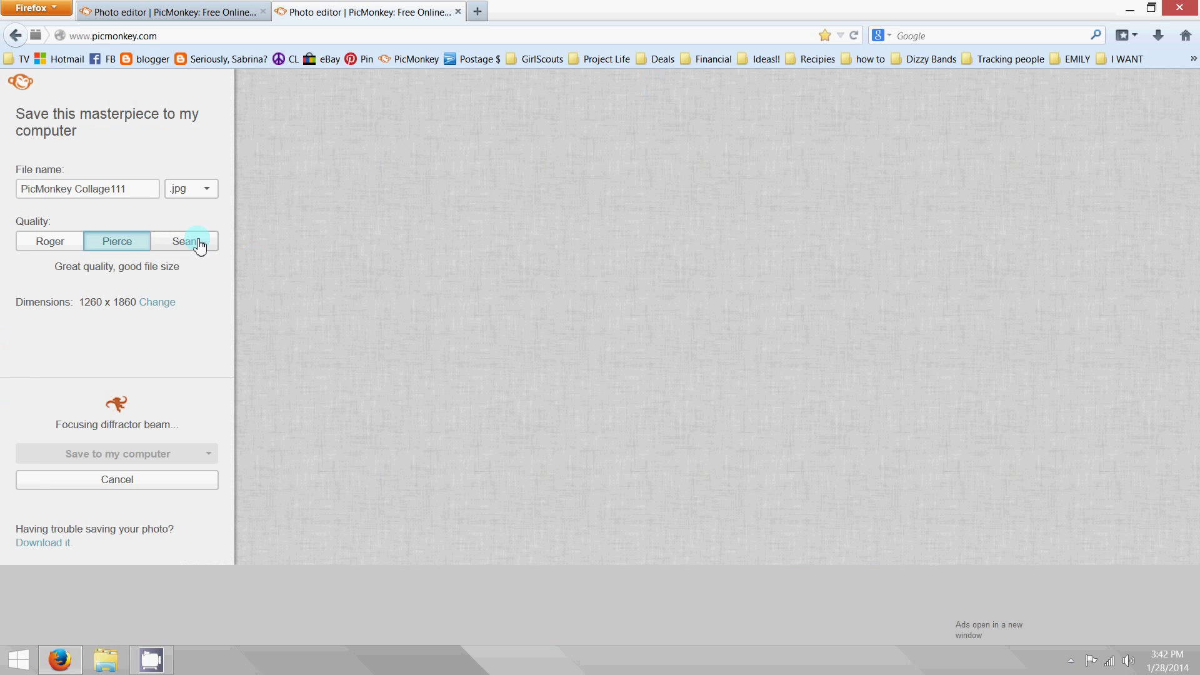
{"action": "left_click", "coordinate": [187, 242]}
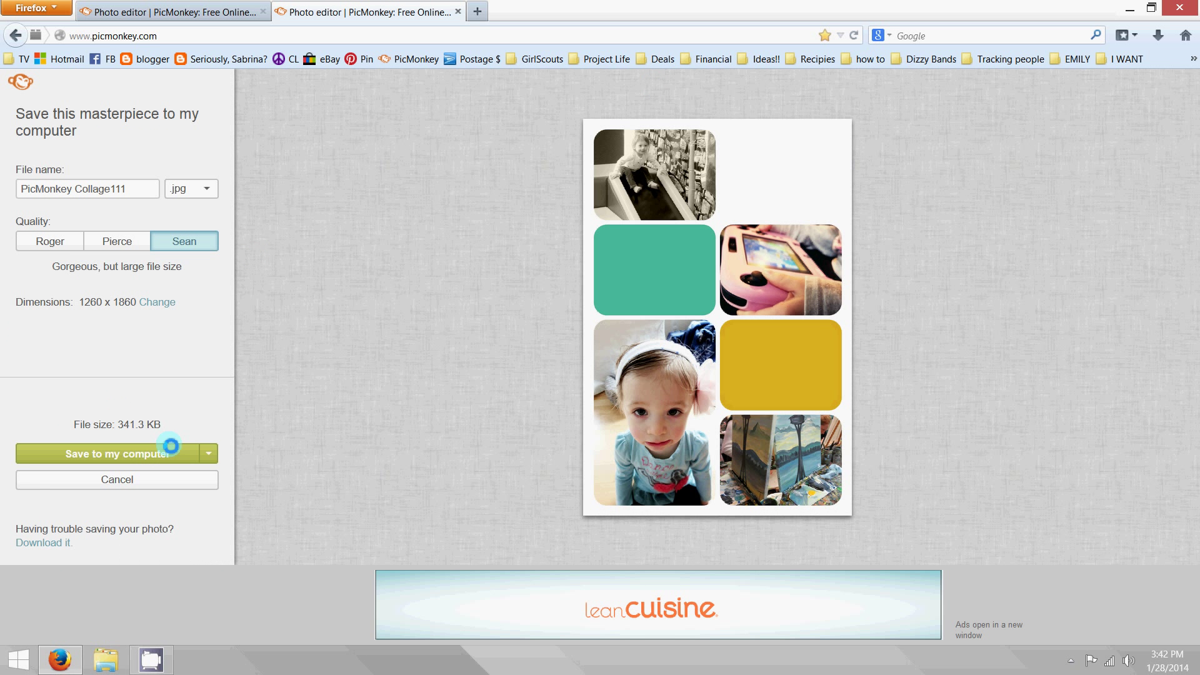
{"action": "left_click", "coordinate": [173, 456]}
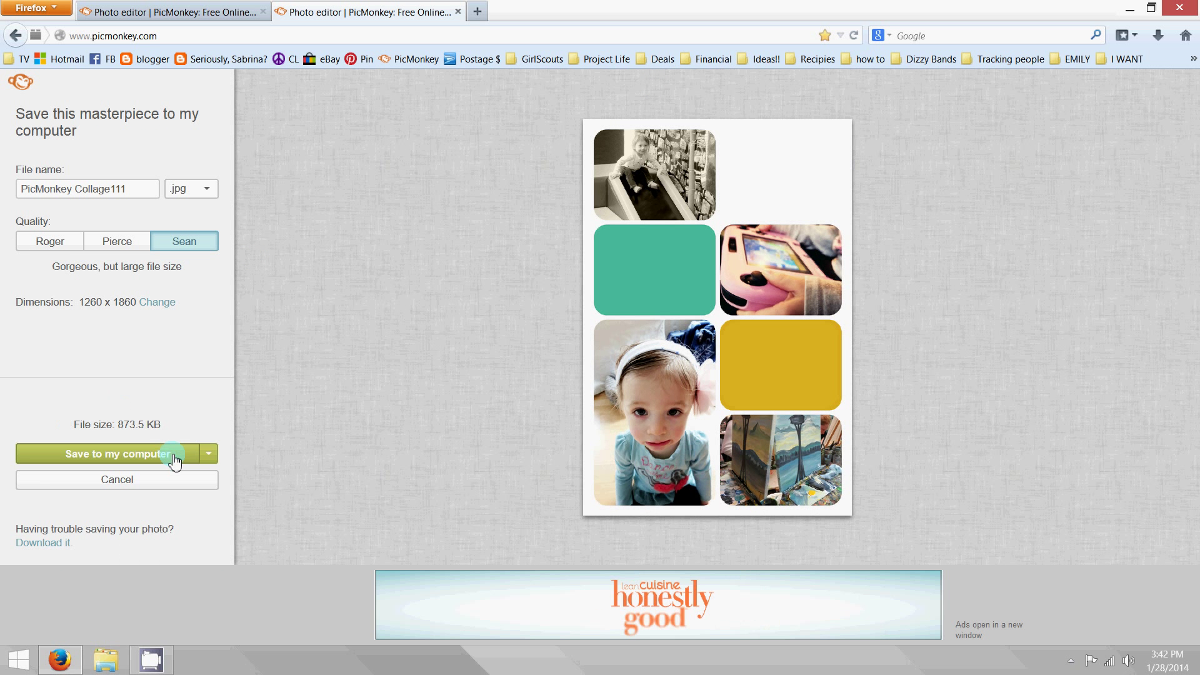
{"action": "left_click", "coordinate": [431, 285]}
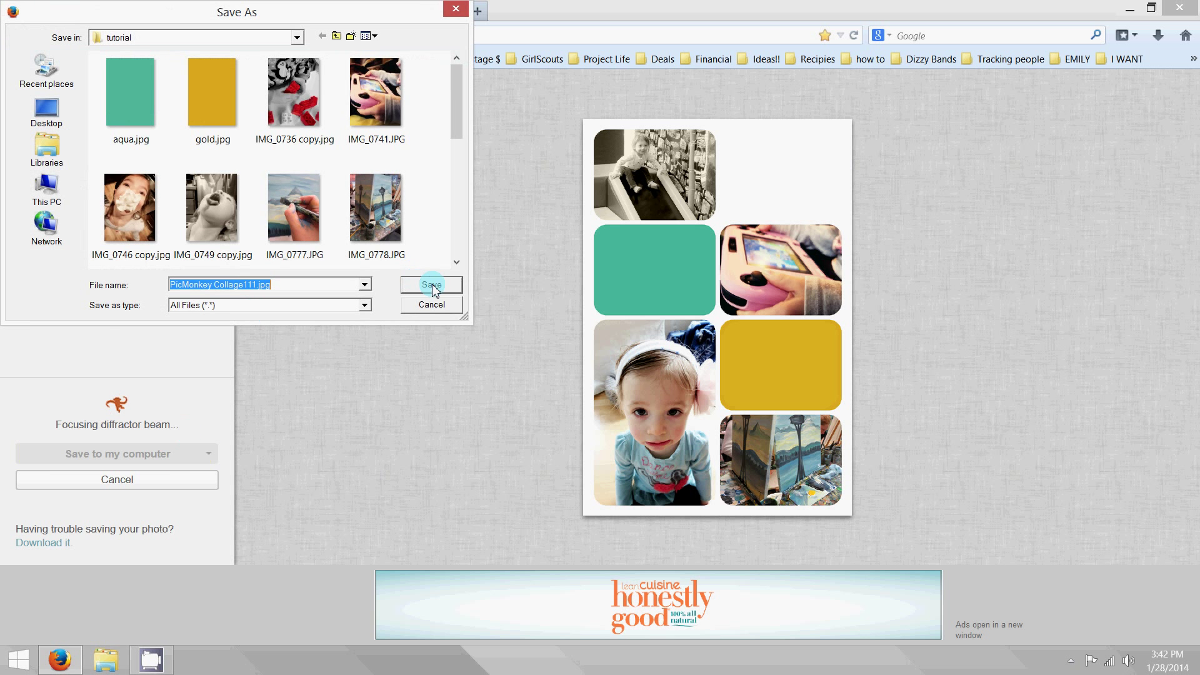
{"action": "left_click", "coordinate": [649, 337]}
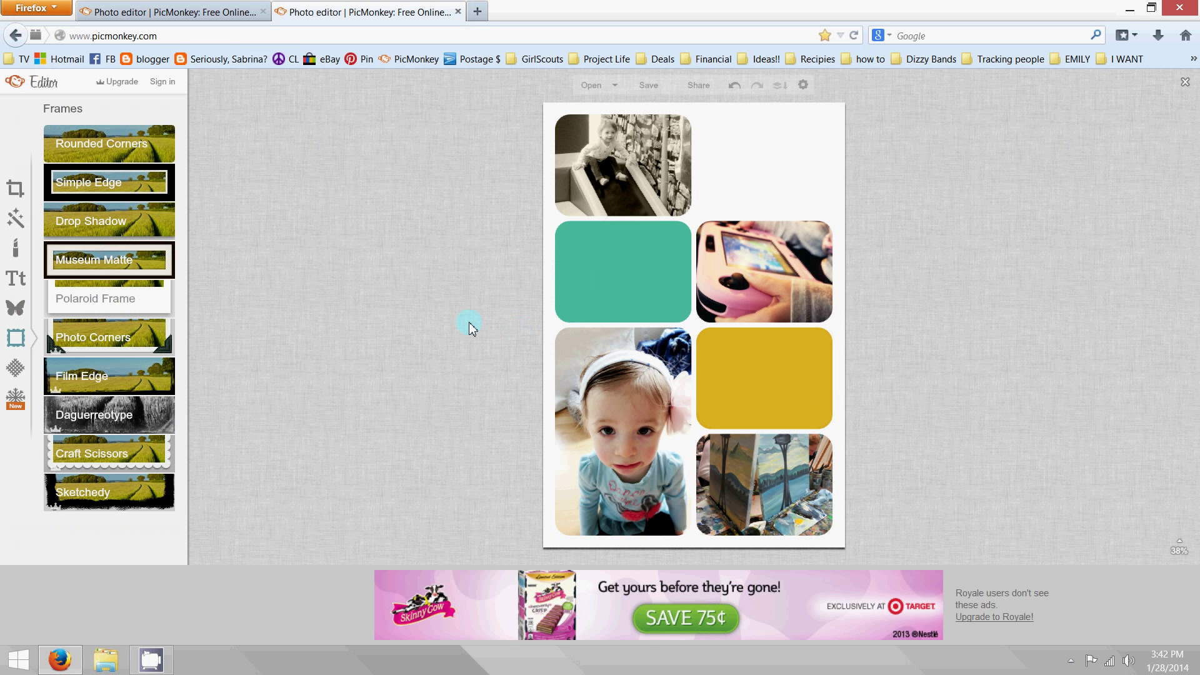
Minimize the browser, open the tutorial folder from the desktop and maximize its window.
{"action": "left_click", "coordinate": [1130, 10]}
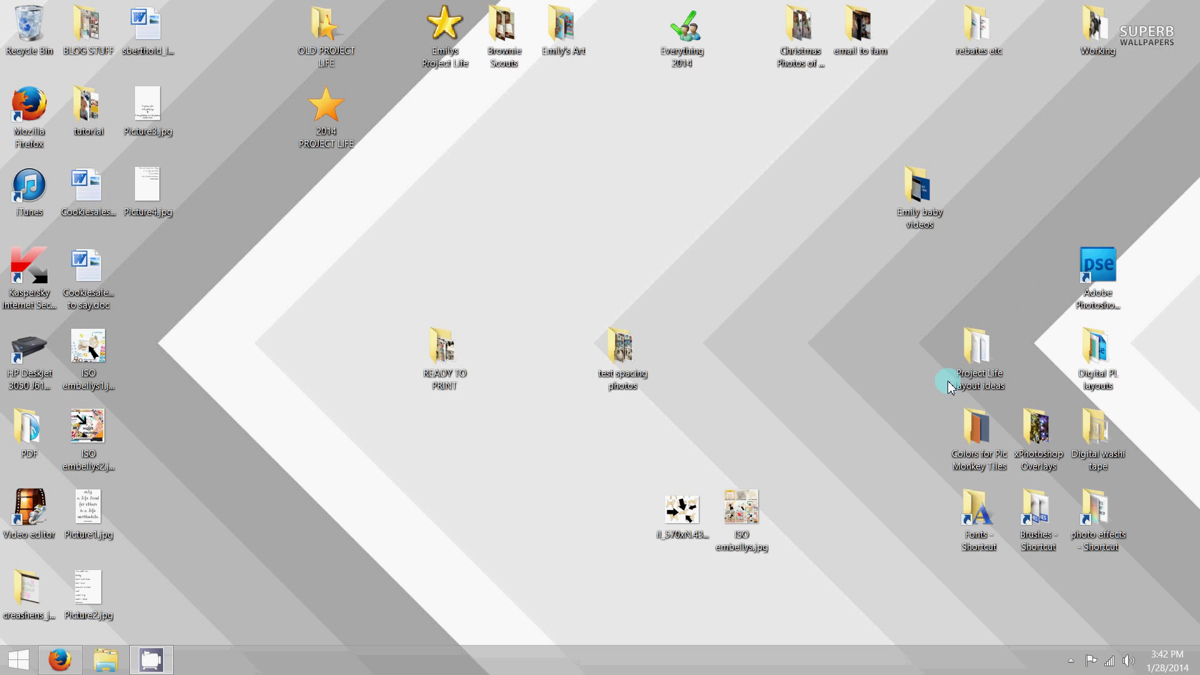
{"action": "double_click", "coordinate": [93, 102]}
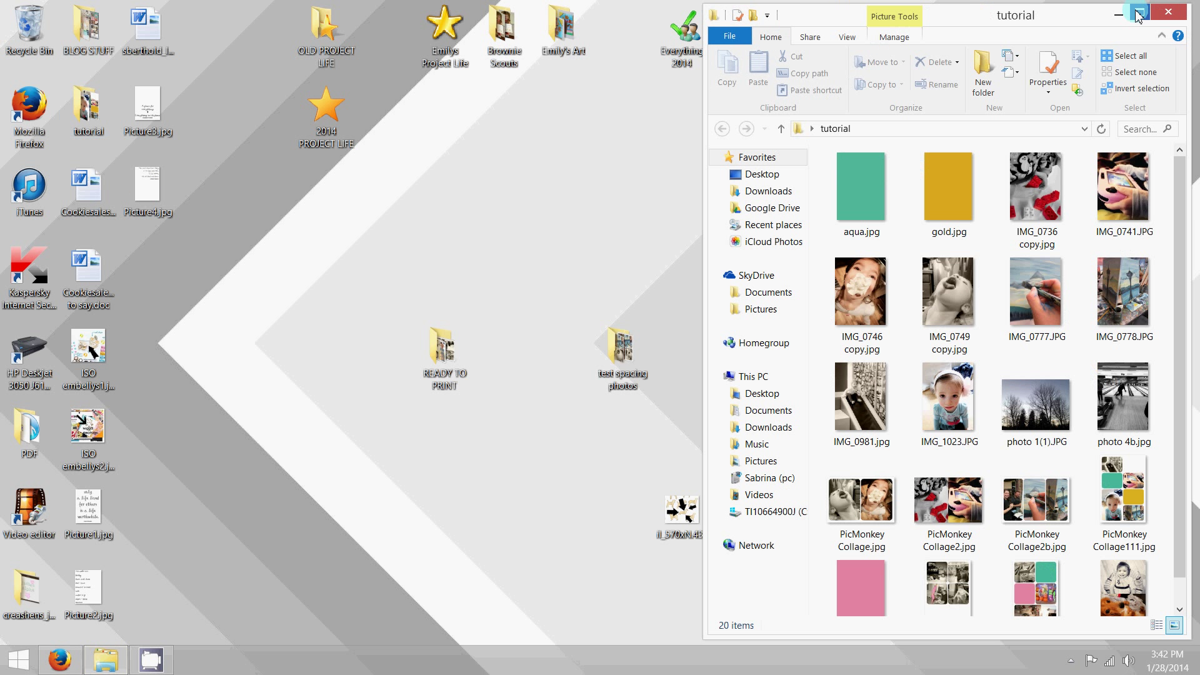
{"action": "left_click", "coordinate": [1138, 14]}
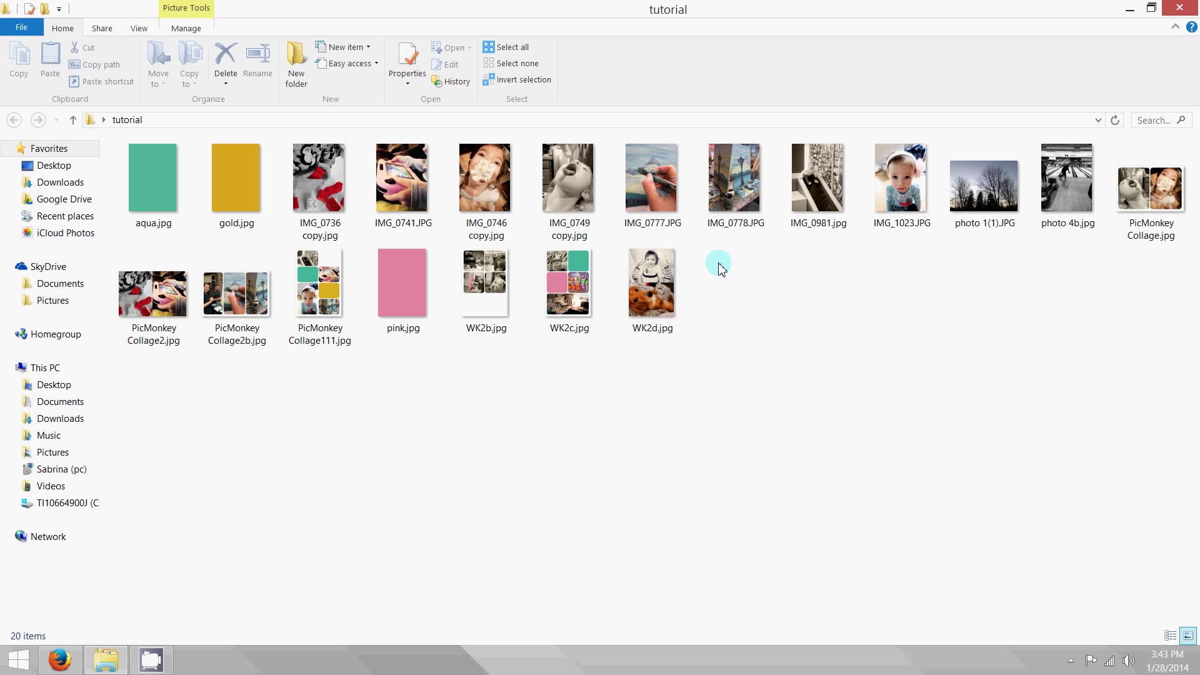
View the sample collages WK2c.jpg and WK2b.jpg from the tutorial folder in Windows Photo Viewer.
{"action": "left_click", "coordinate": [618, 269]}
{"action": "double_click", "coordinate": [562, 272]}
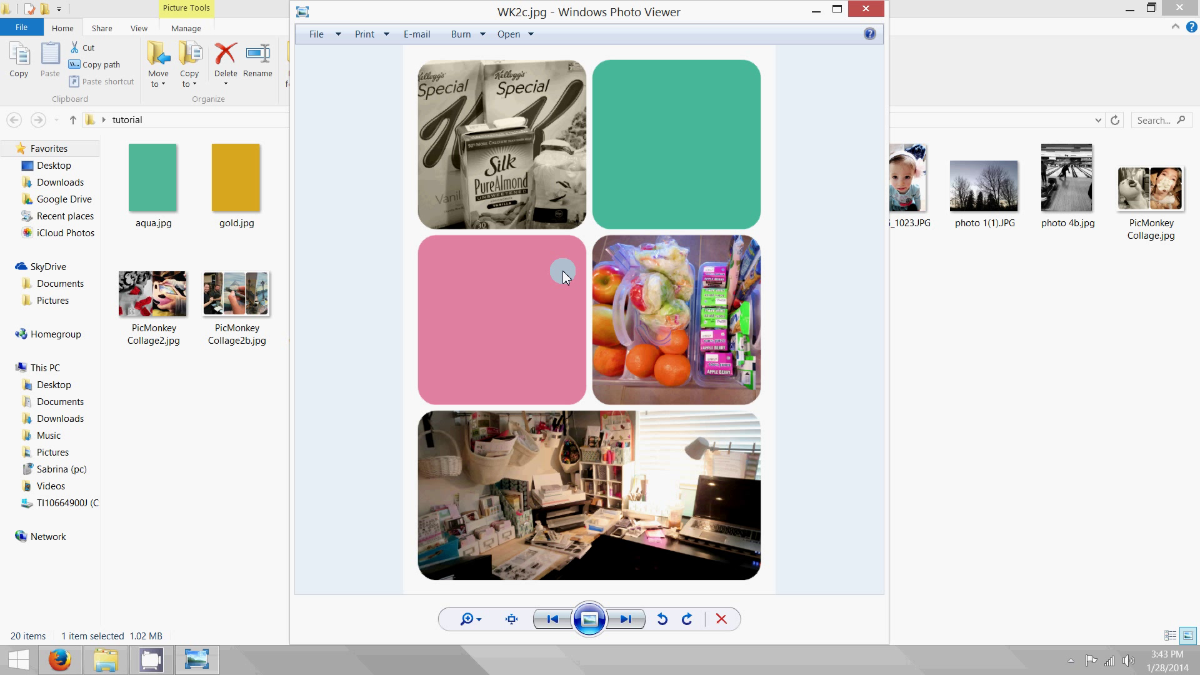
{"action": "left_click", "coordinate": [678, 126]}
{"action": "left_click_drag", "start_coordinate": [636, 12], "coordinate": [912, 15]}
{"action": "double_click", "coordinate": [485, 281]}
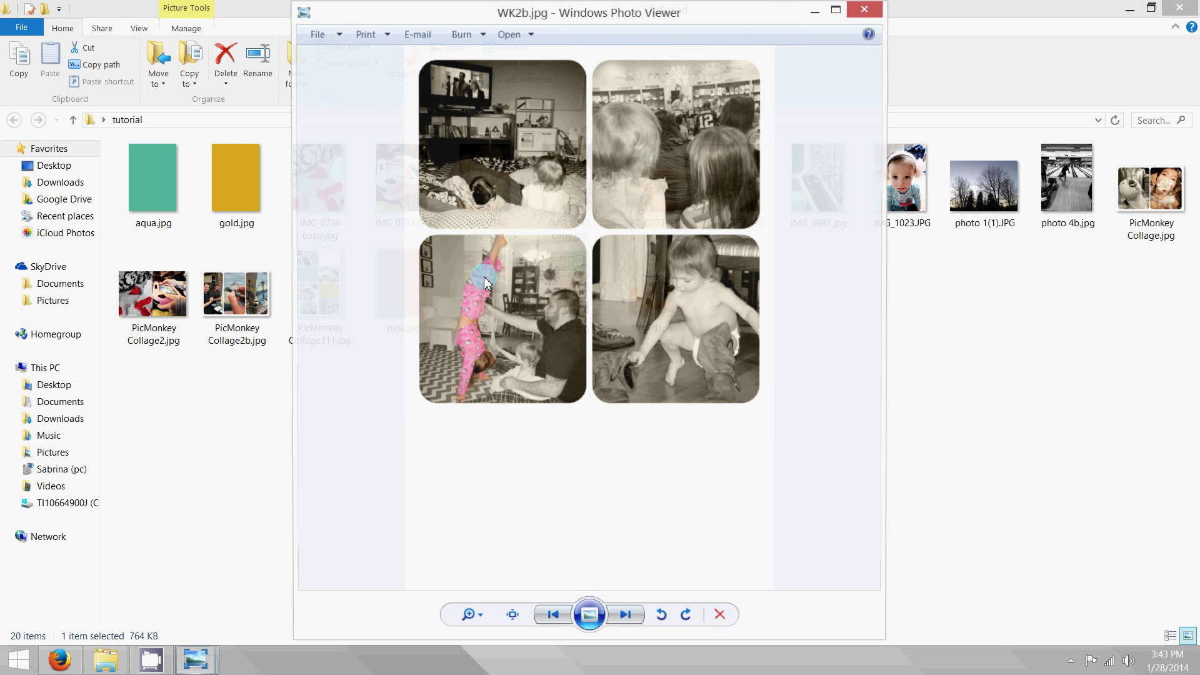
{"action": "left_click", "coordinate": [502, 236]}
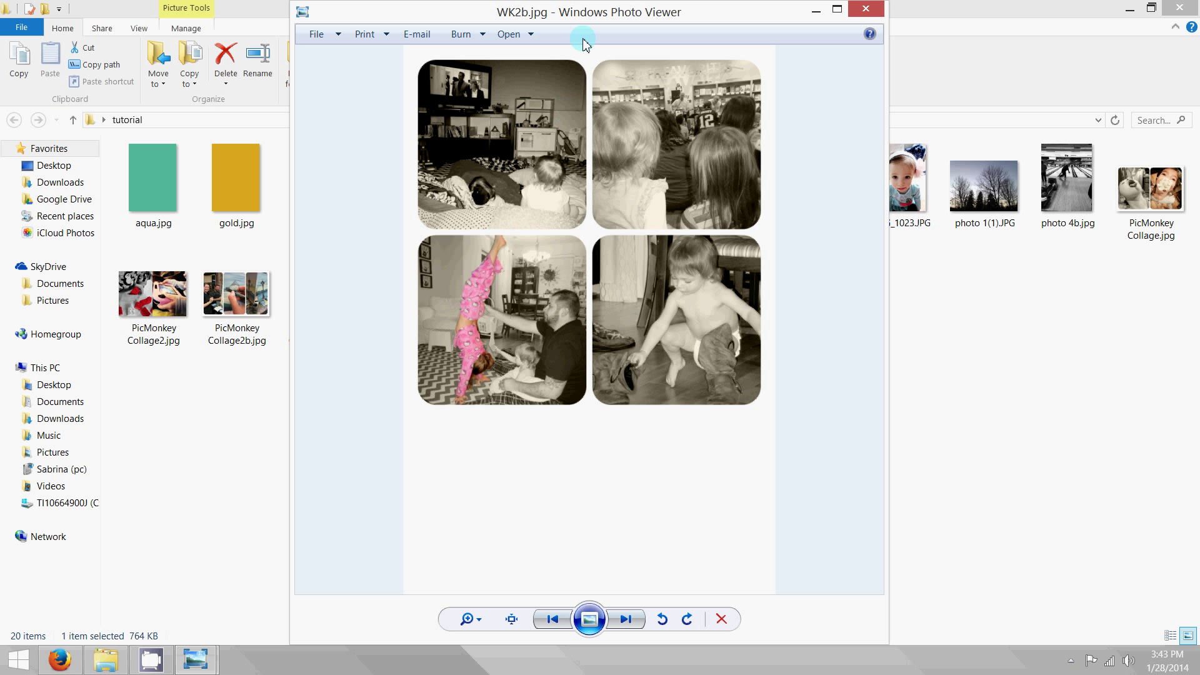
{"action": "left_click_drag", "start_coordinate": [584, 19], "coordinate": [650, 23]}
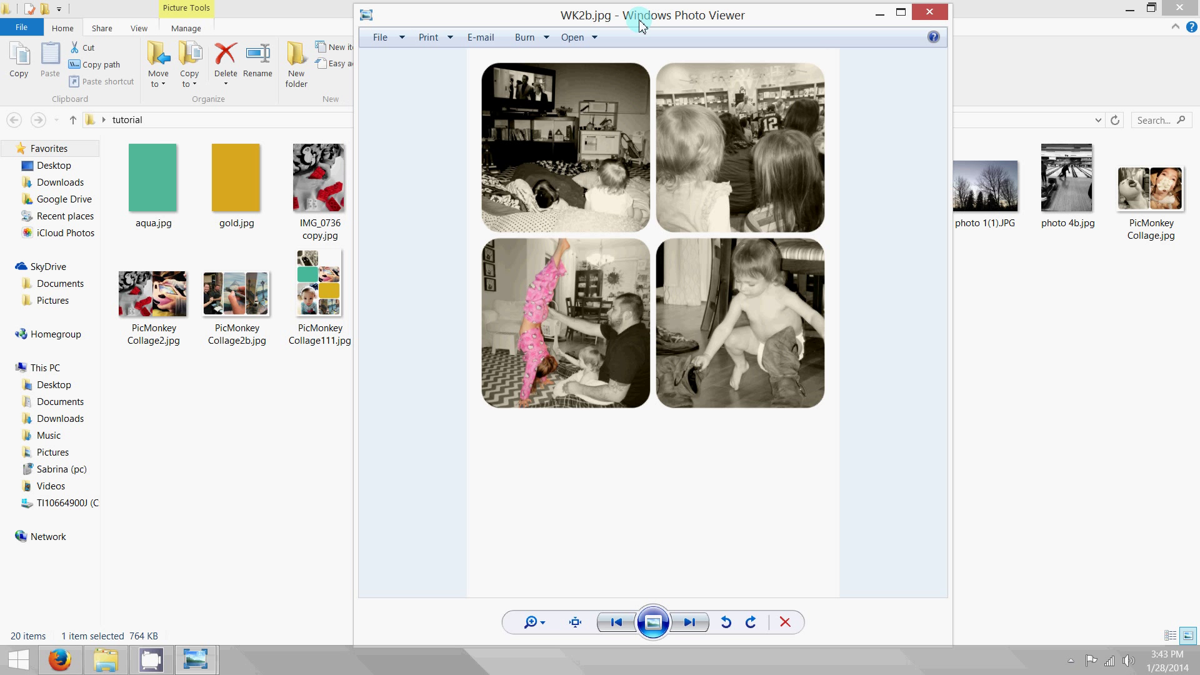
View PicMonkey Collage2b.jpg, PicMonkey Collage2.jpg and PicMonkey Collage.jpg in turn.
{"action": "double_click", "coordinate": [261, 305]}
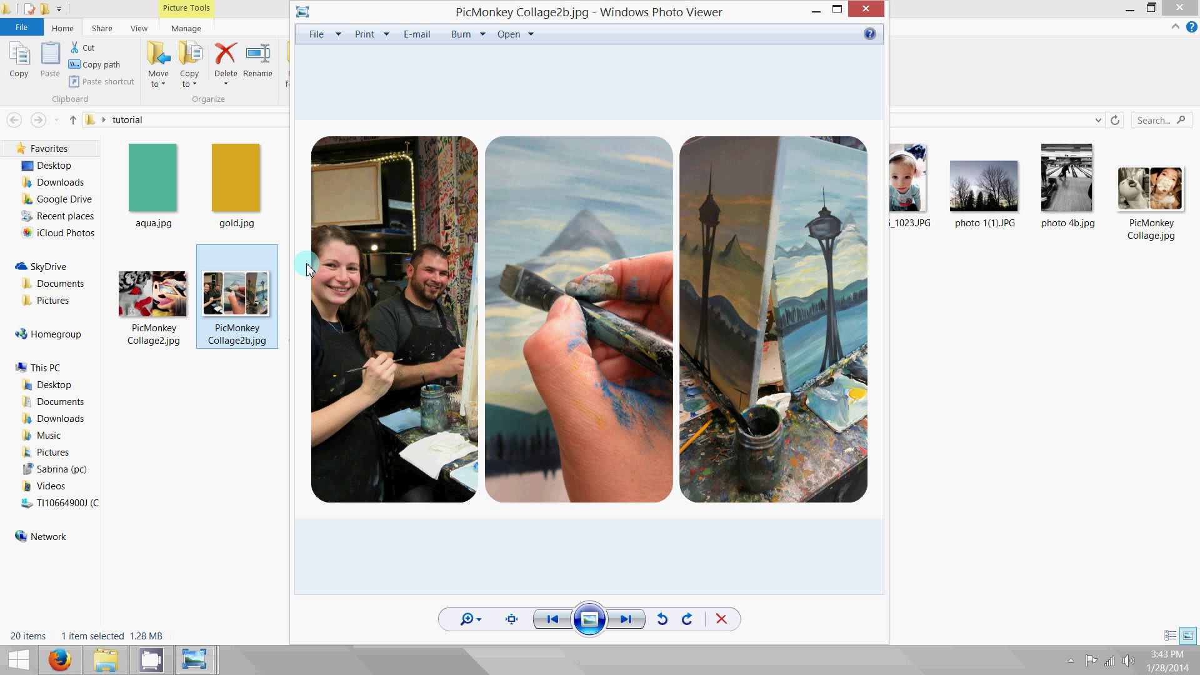
{"action": "double_click", "coordinate": [167, 266]}
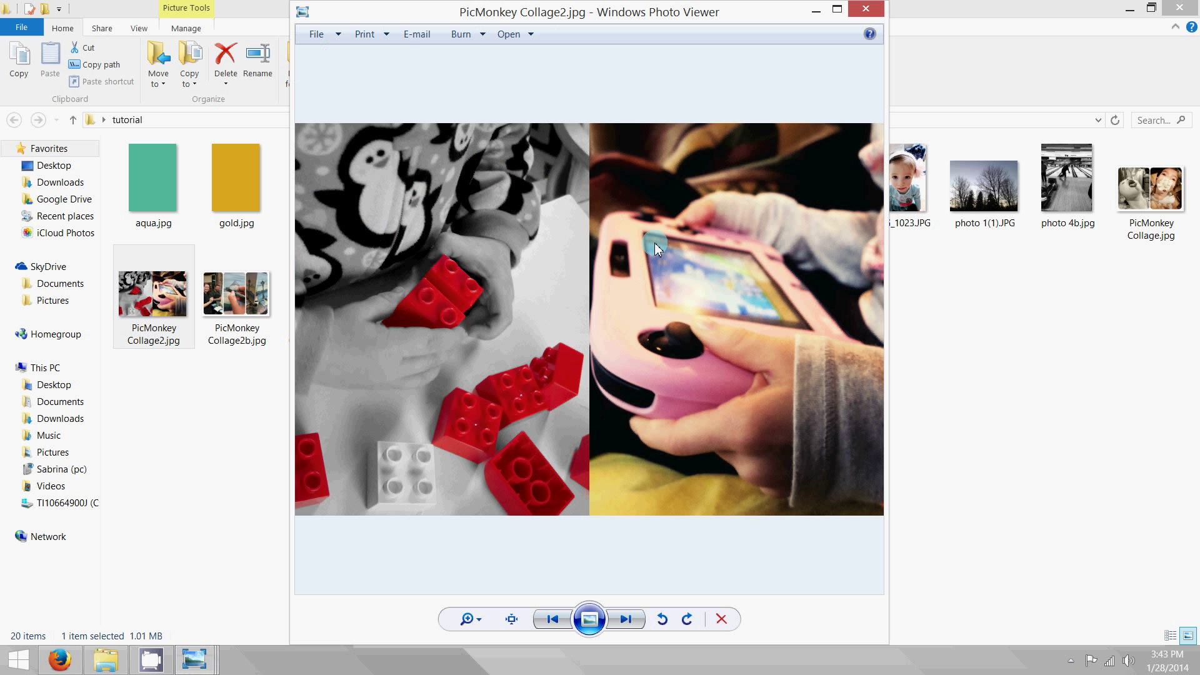
{"action": "double_click", "coordinate": [1159, 197]}
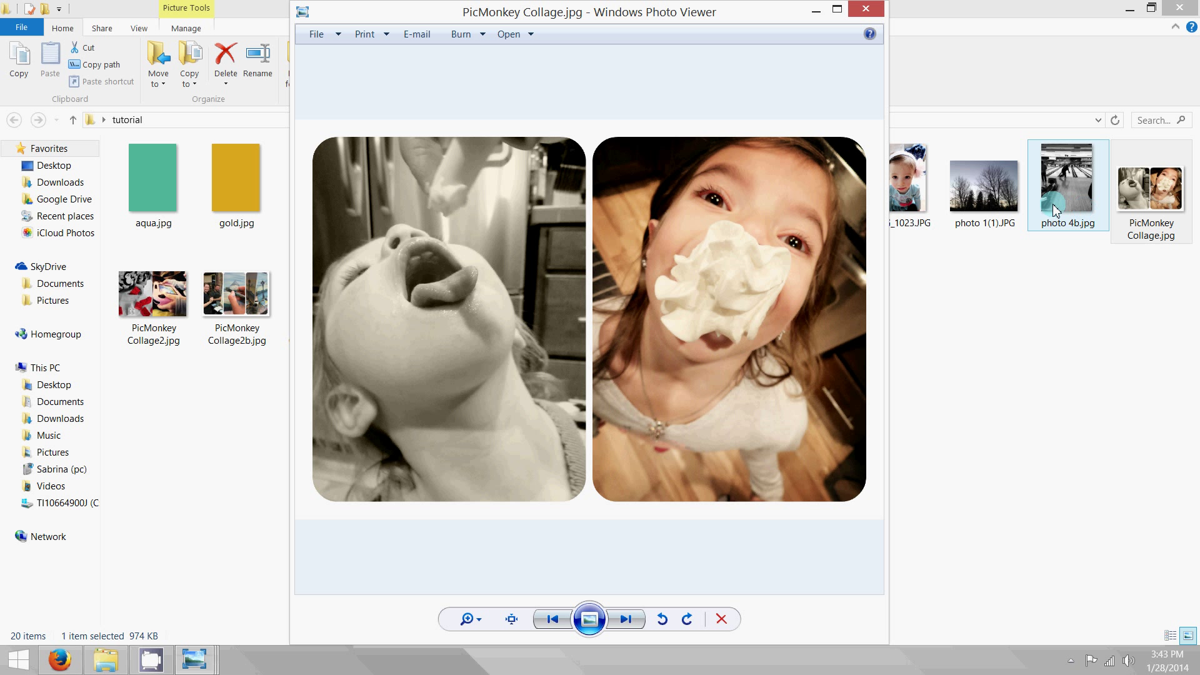
{"action": "right_click", "coordinate": [151, 661]}
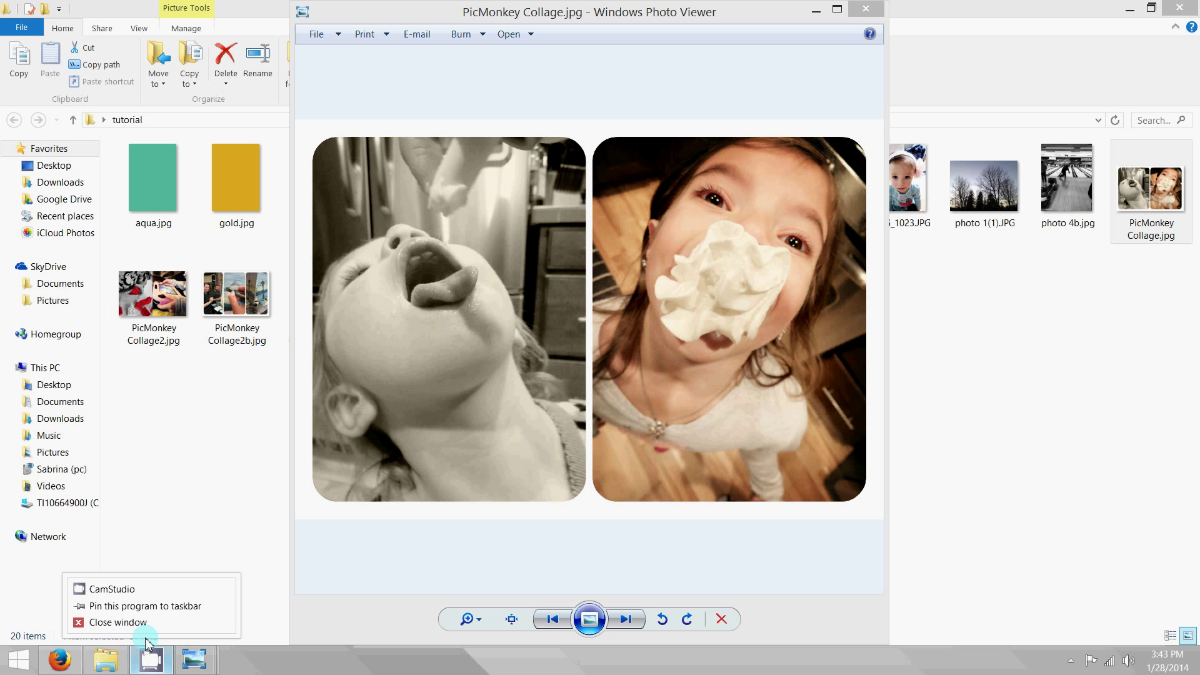
{"action": "left_click", "coordinate": [174, 444]}
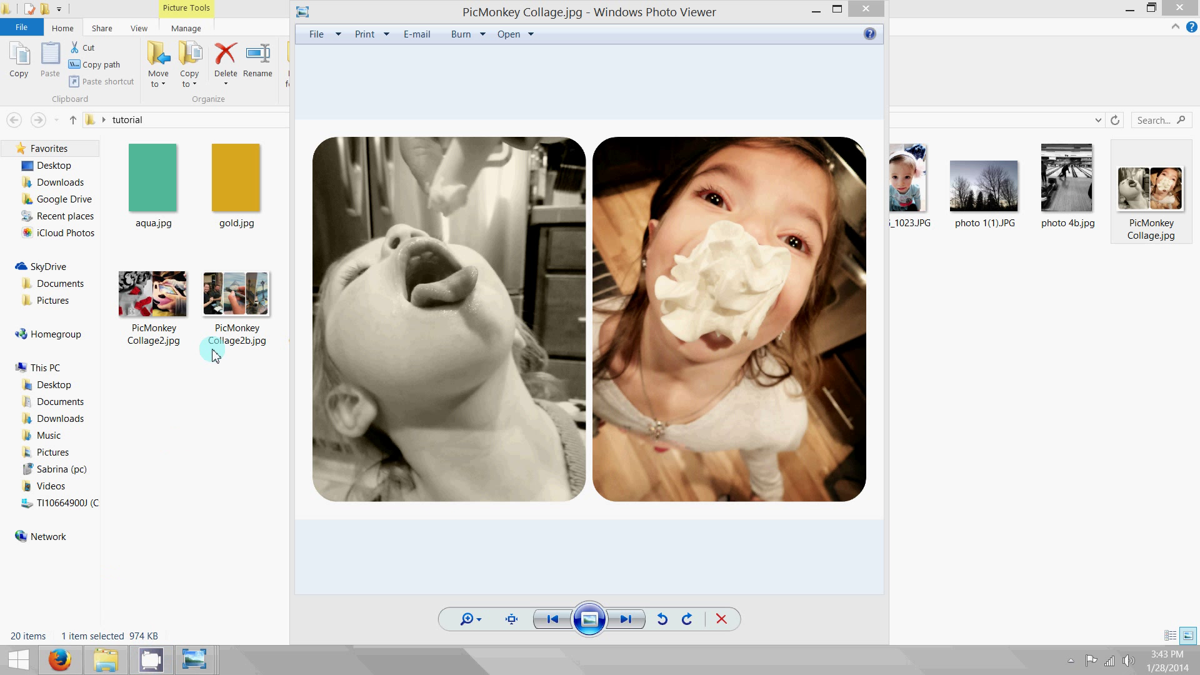
{"action": "left_click", "coordinate": [1072, 657]}
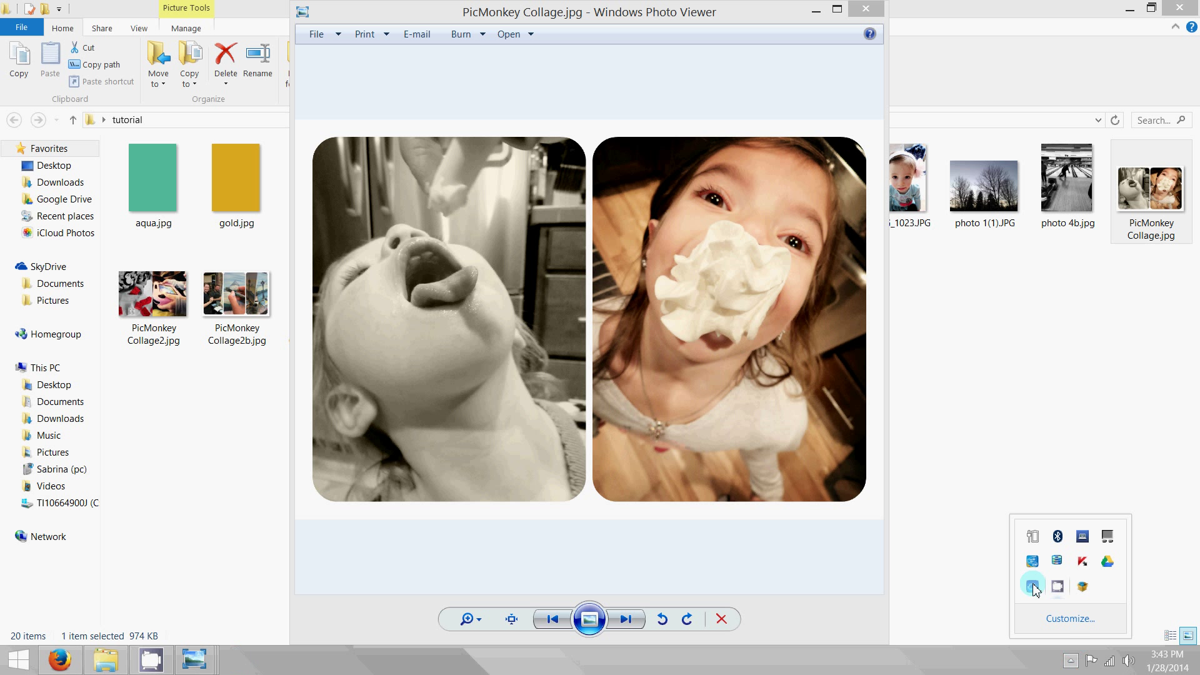